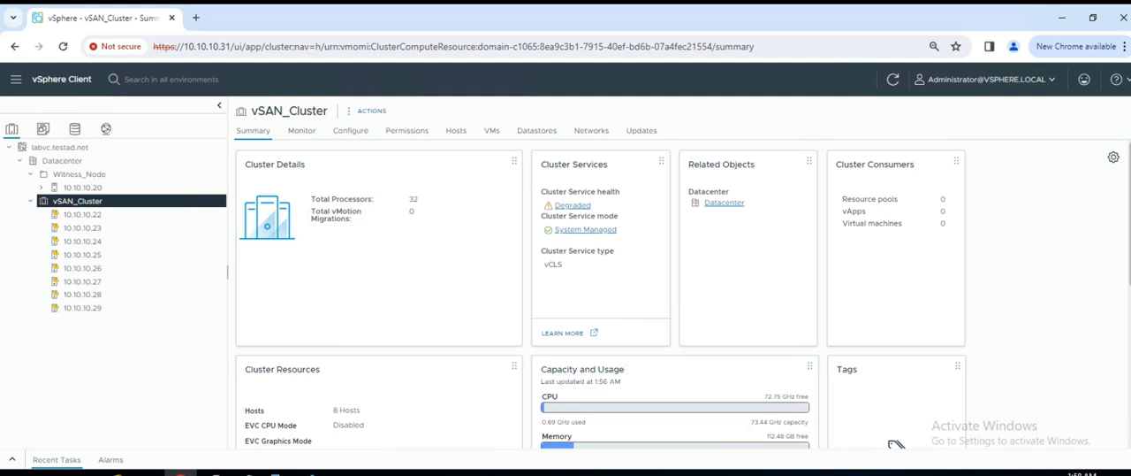
# - Inspect the VMkernel adapters of host 10.10.10.22, including the full list of services enabled on vmk0
pyautogui.click(82, 214)
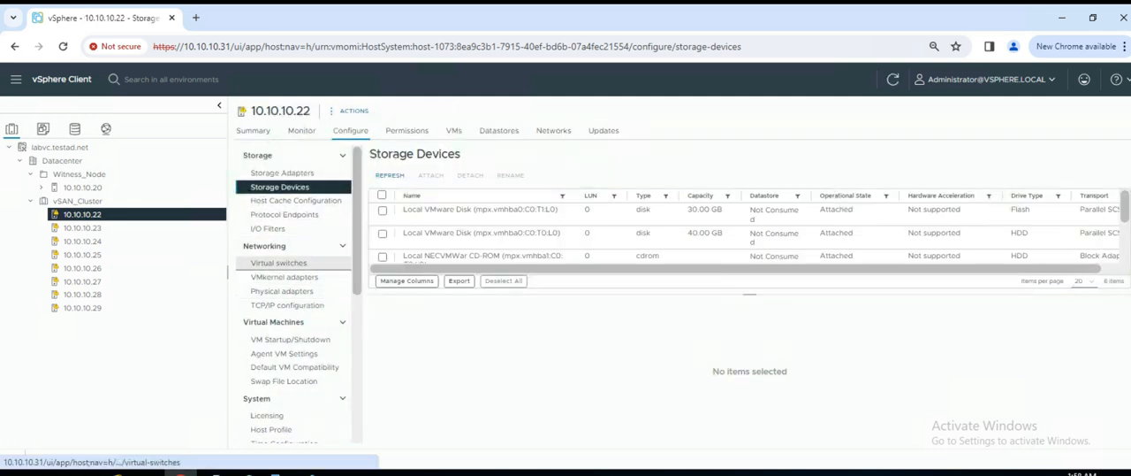
pyautogui.click(283, 276)
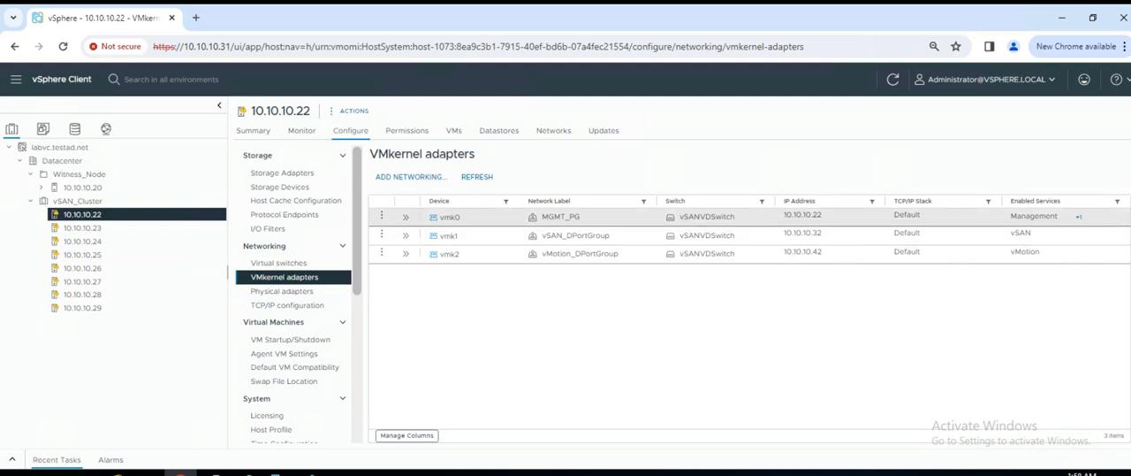
pyautogui.click(1080, 217)
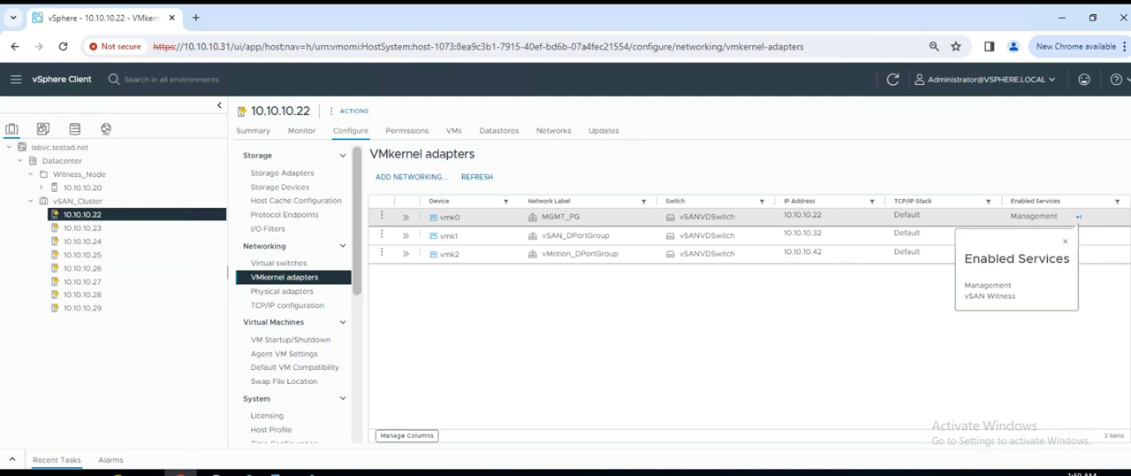
pyautogui.click(1065, 242)
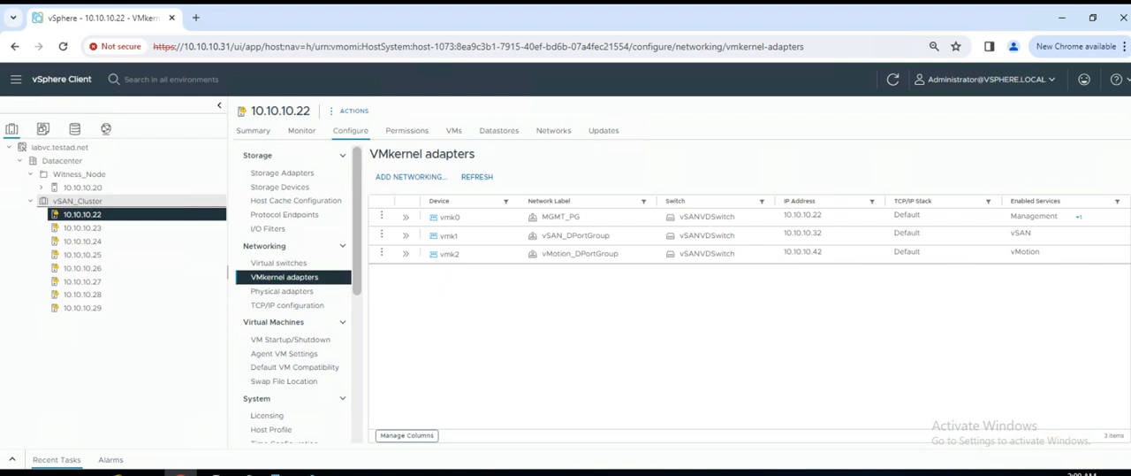
# - Check the VMkernel adapters of hosts 10.10.10.23, 10.10.10.24 and 10.10.10.26
pyautogui.click(83, 228)
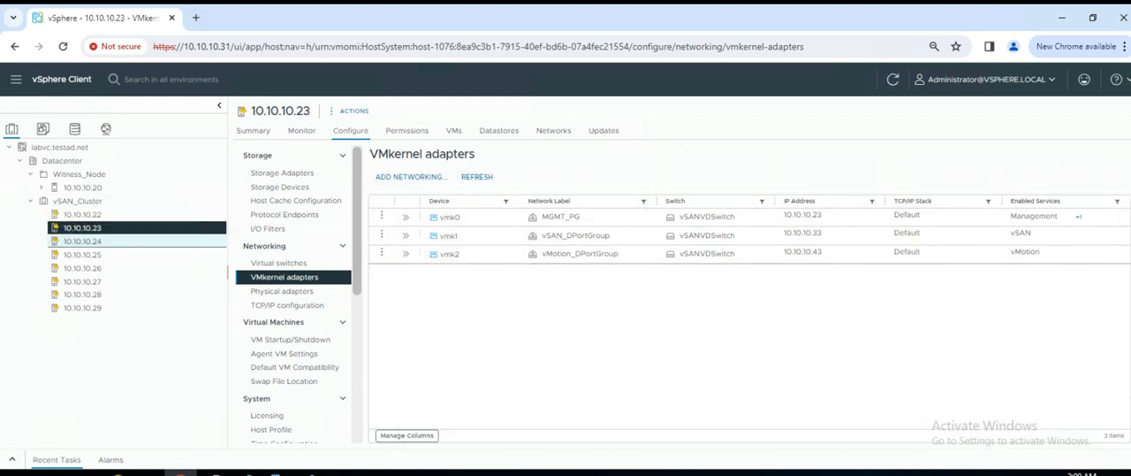
pyautogui.click(83, 241)
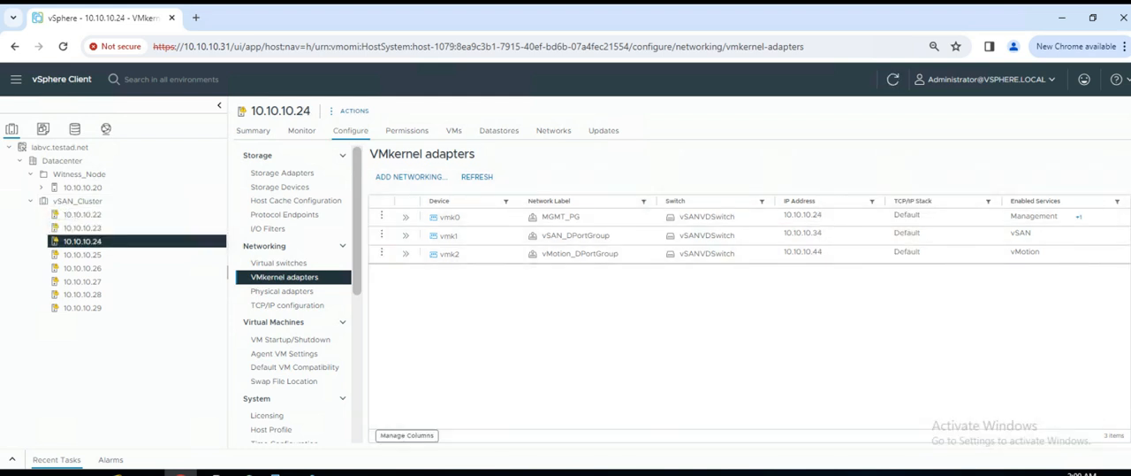
pyautogui.click(83, 267)
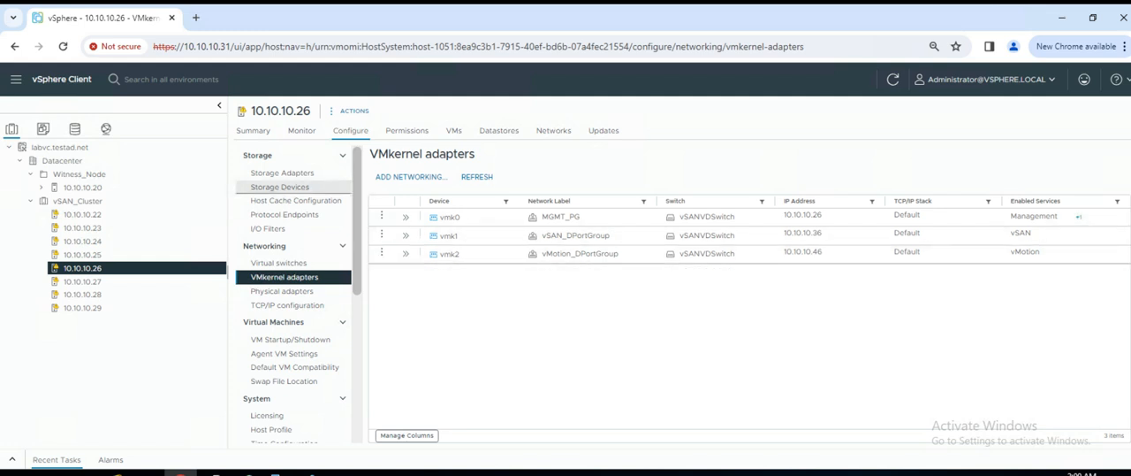
# - Review the Quickstart page in the configuration of vSAN_Cluster
pyautogui.click(78, 201)
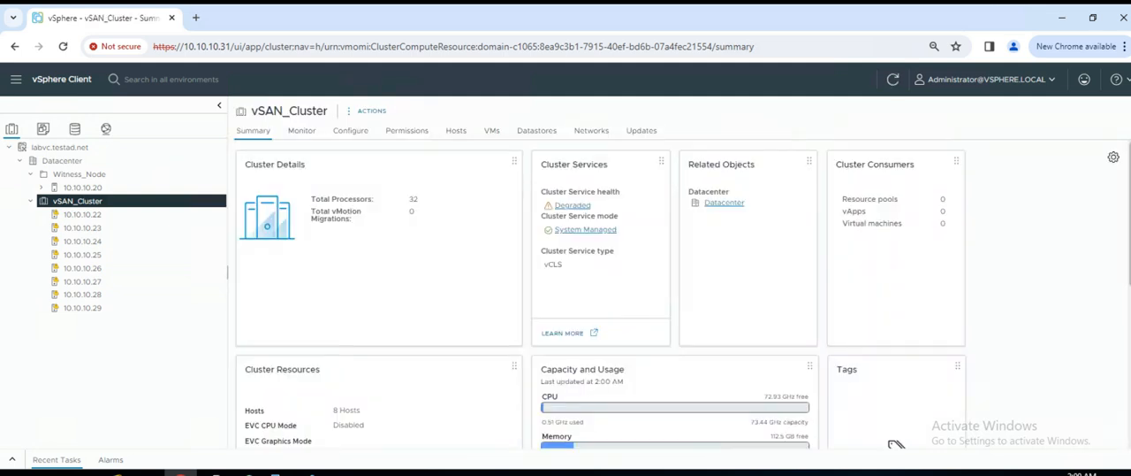
pyautogui.click(351, 131)
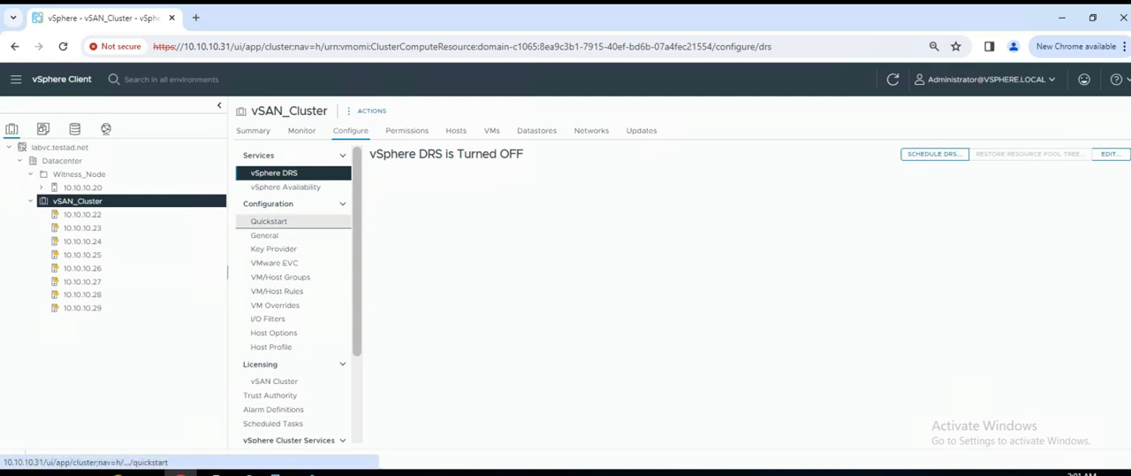
pyautogui.click(269, 221)
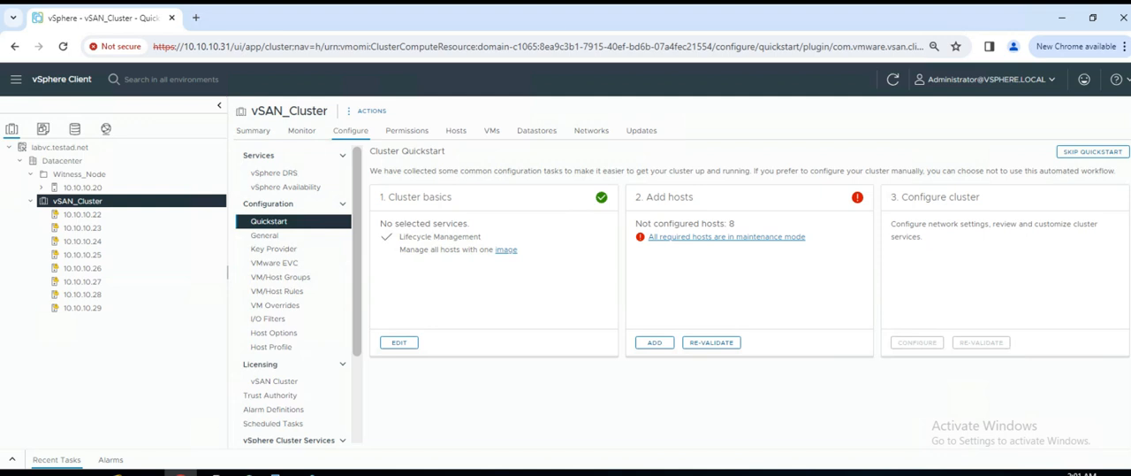
# - Start configuring the cluster's vSAN services as a vSAN stretched cluster under the vSAN HCI type
pyautogui.scroll(-3, 294, 291)
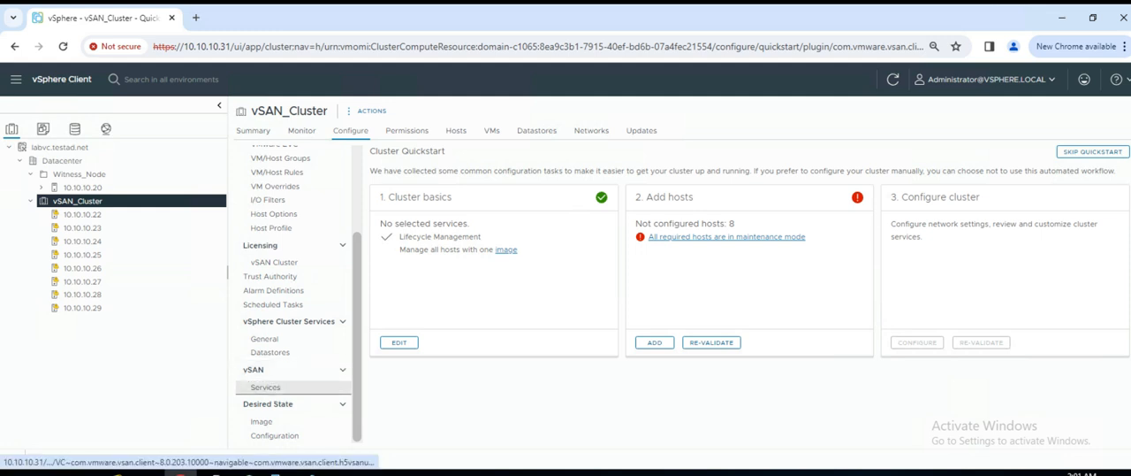
pyautogui.click(266, 386)
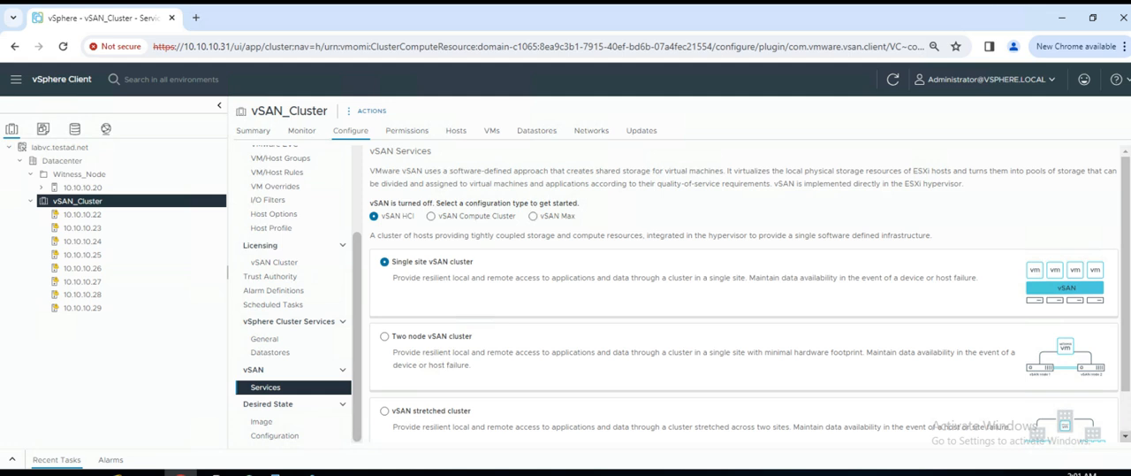
pyautogui.scroll(-1, 743, 292)
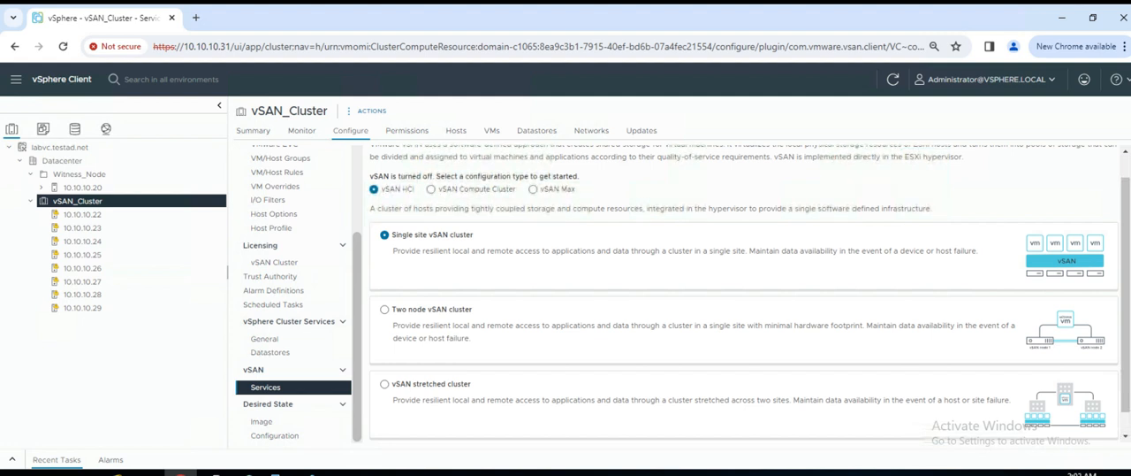
pyautogui.click(384, 383)
pyautogui.scroll(-1, 751, 294)
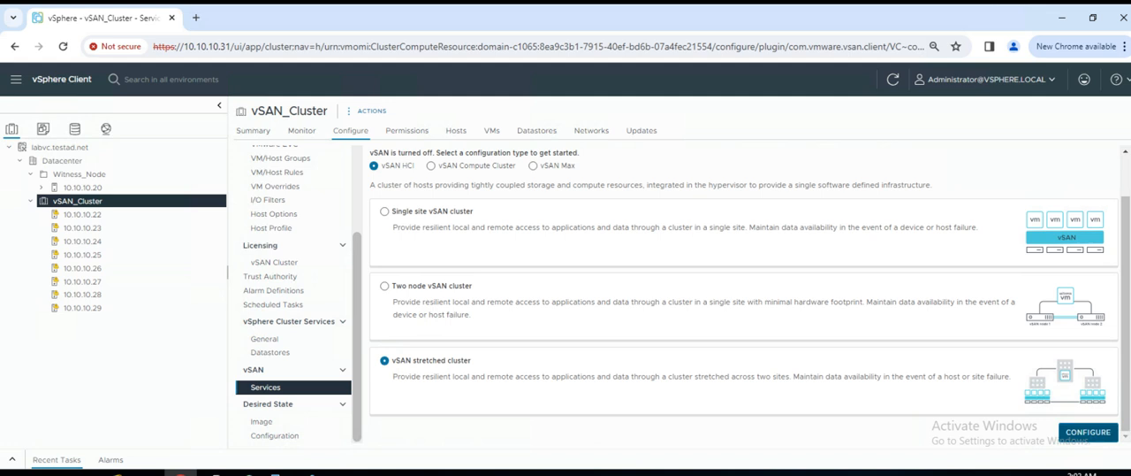
pyautogui.click(1088, 432)
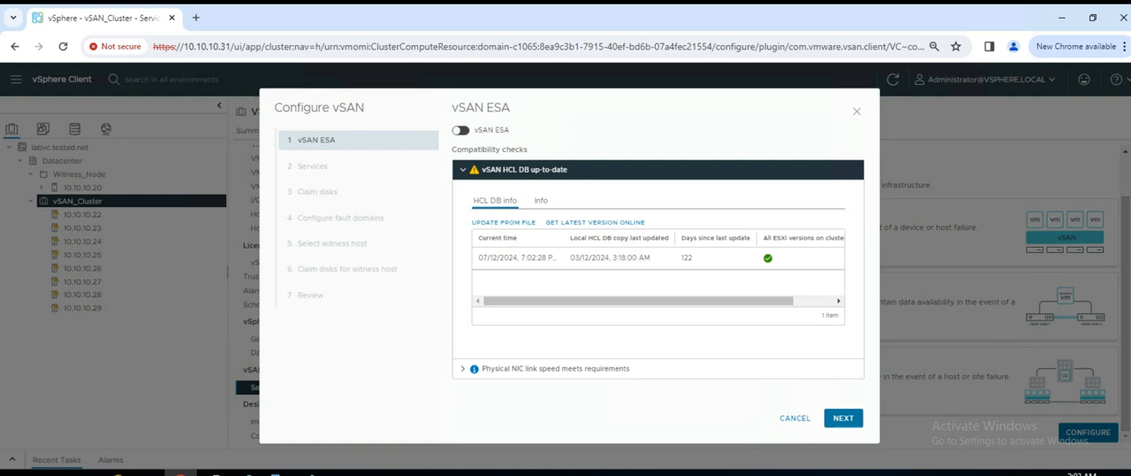
# - Leave vSAN ESA off and review the compatibility checks for the vSAN HCL DB and the physical NIC link speed
pyautogui.click(461, 130)
pyautogui.click(461, 130)
pyautogui.click(541, 201)
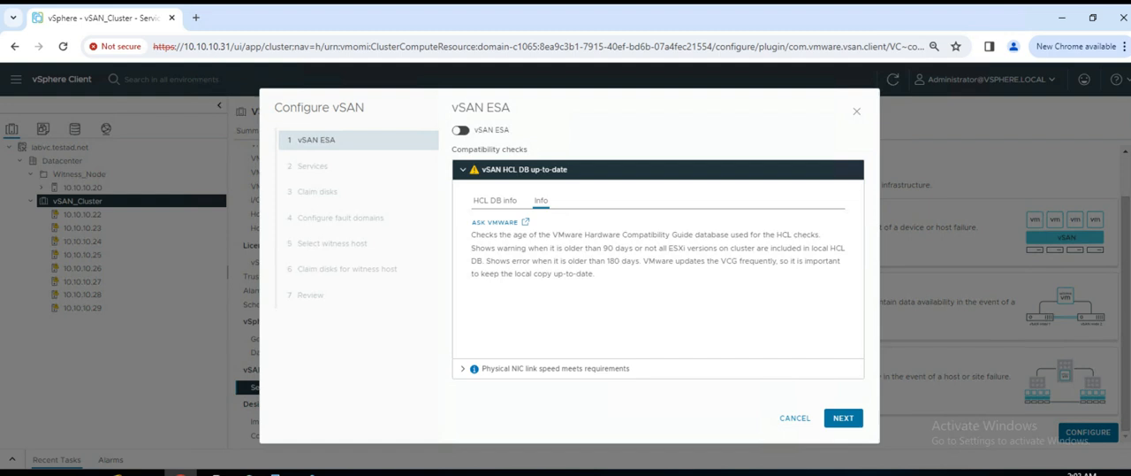
pyautogui.click(463, 170)
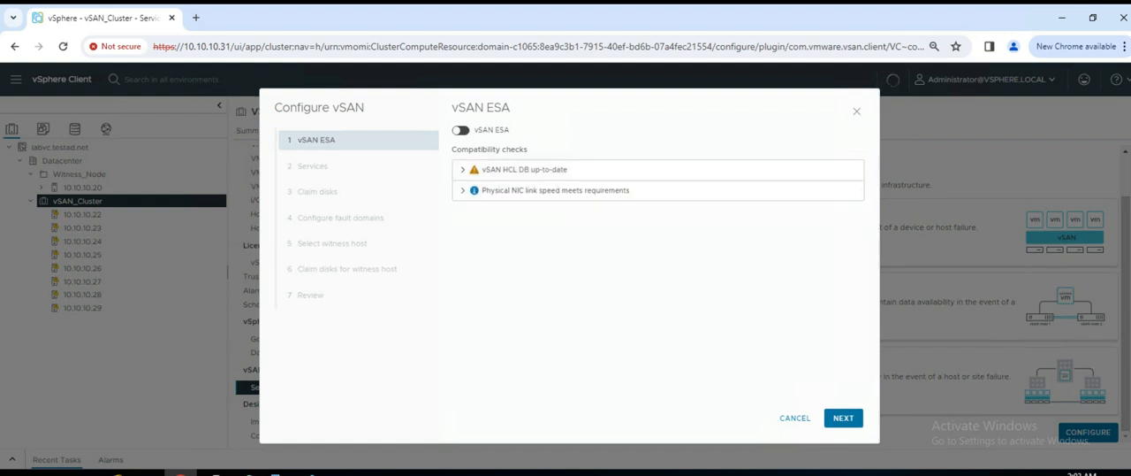
pyautogui.click(463, 191)
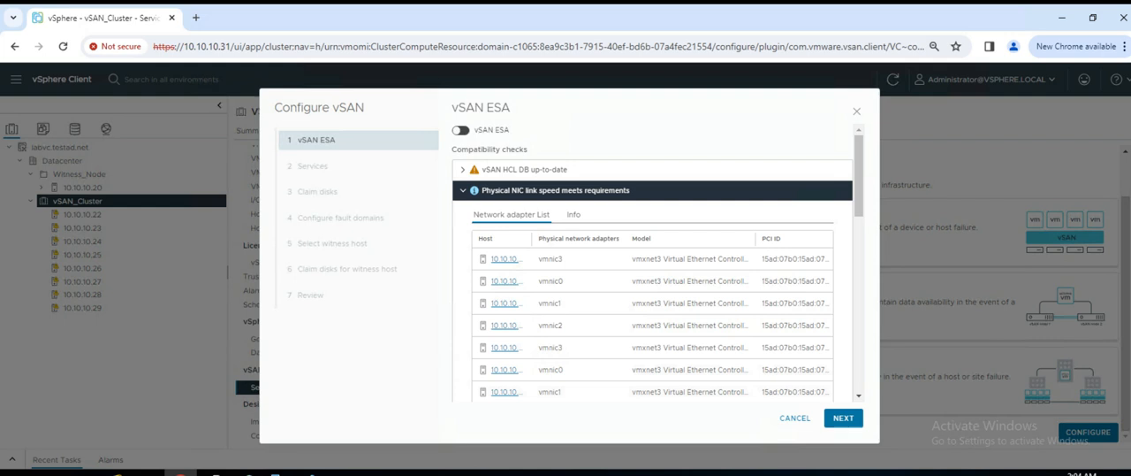
pyautogui.click(464, 191)
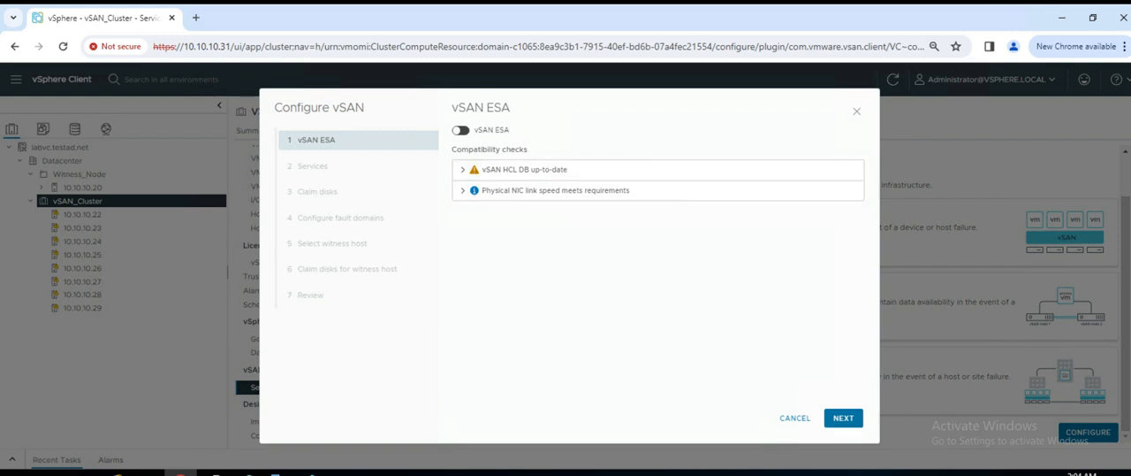
# - Proceed to disk claiming with vSAN ESA off, space efficiency set to None and no encryption enabled
pyautogui.click(844, 418)
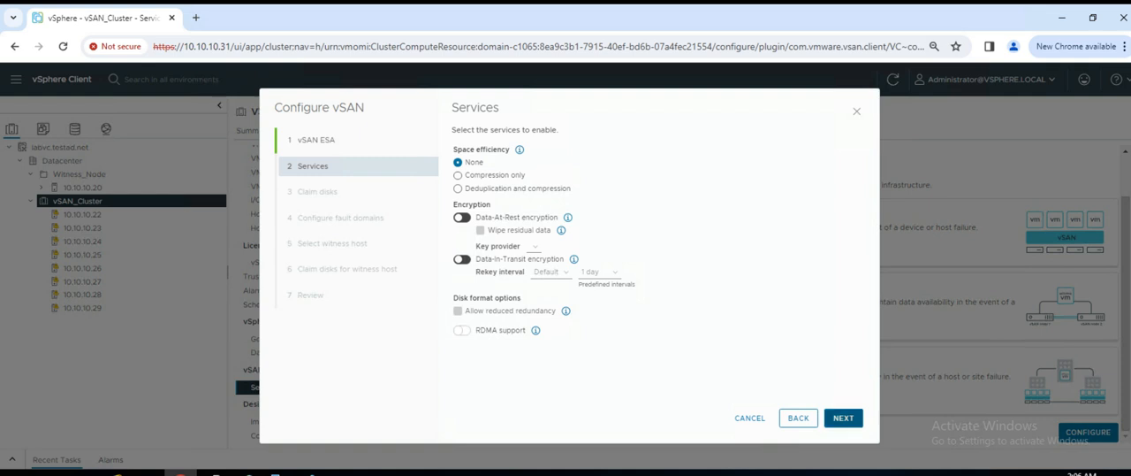
pyautogui.click(843, 418)
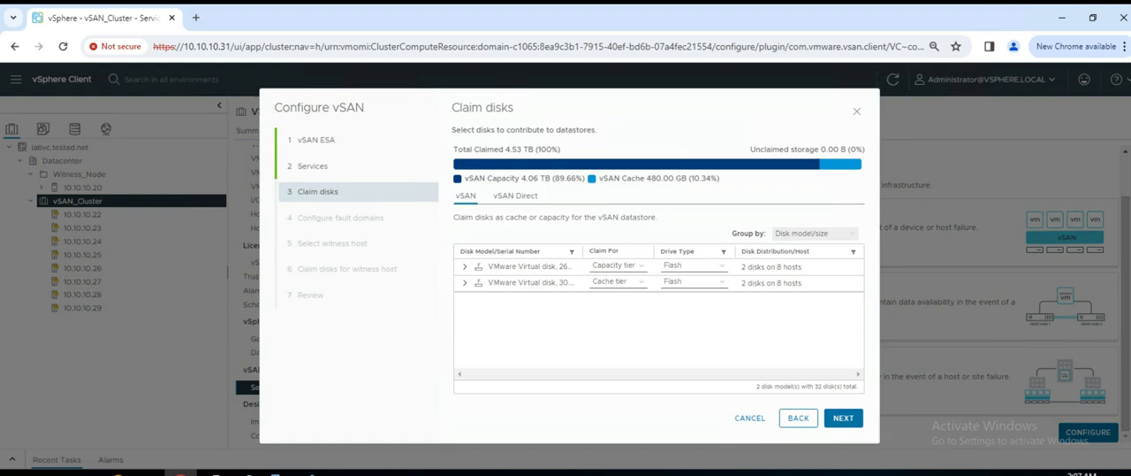
# - With the disks grouped by Disk model/size, examine the 260 GB capacity-tier disks and the hosts they belong to
pyautogui.click(815, 233)
pyautogui.click(802, 245)
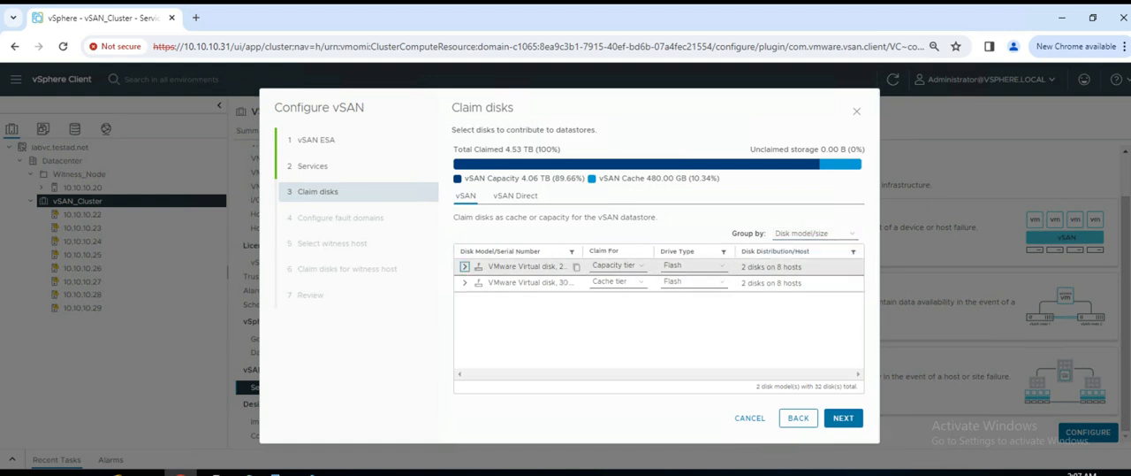
pyautogui.click(464, 265)
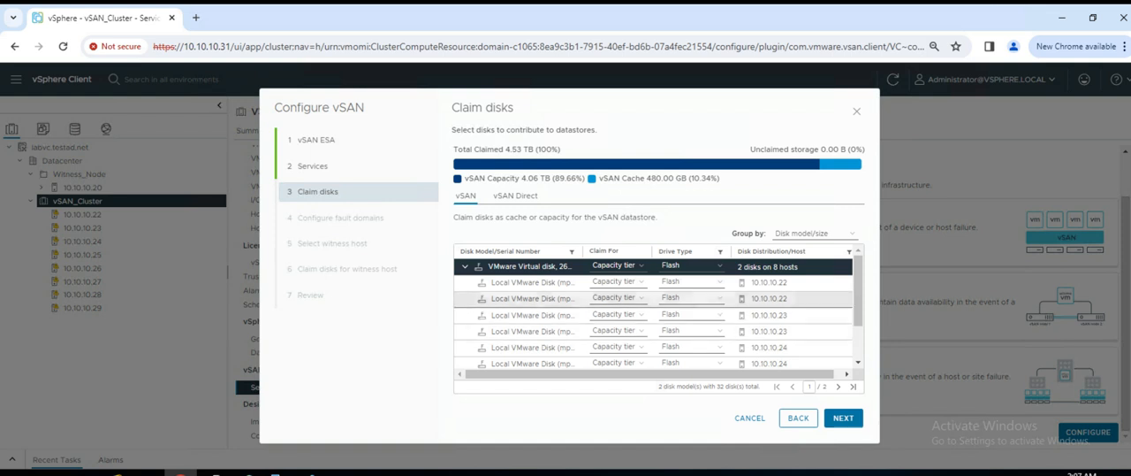
pyautogui.scroll(-2, 657, 311)
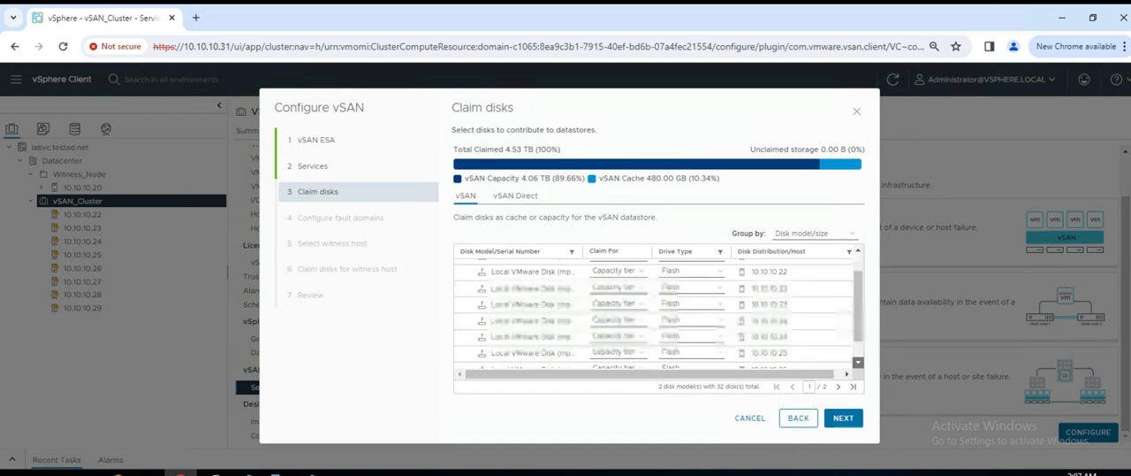
pyautogui.scroll(-2, 657, 311)
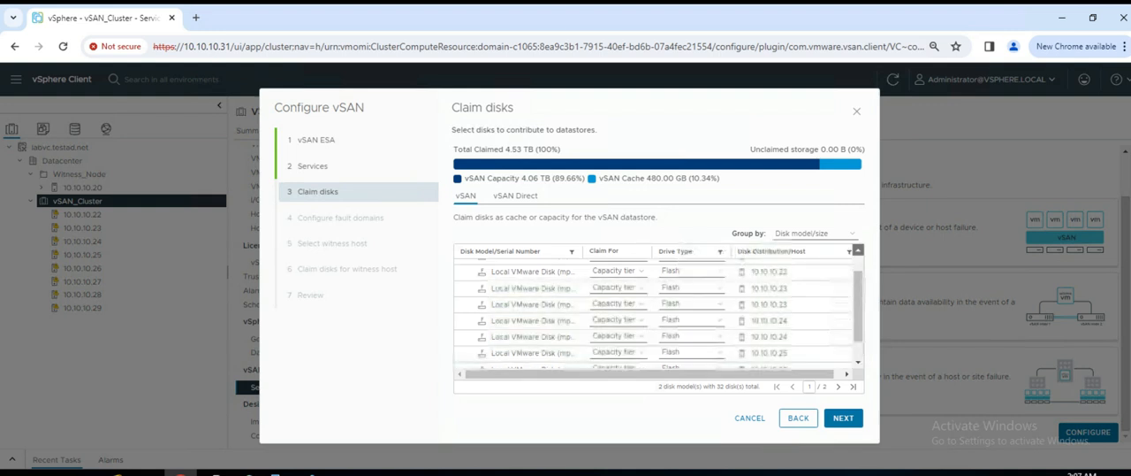
pyautogui.scroll(3, 659, 309)
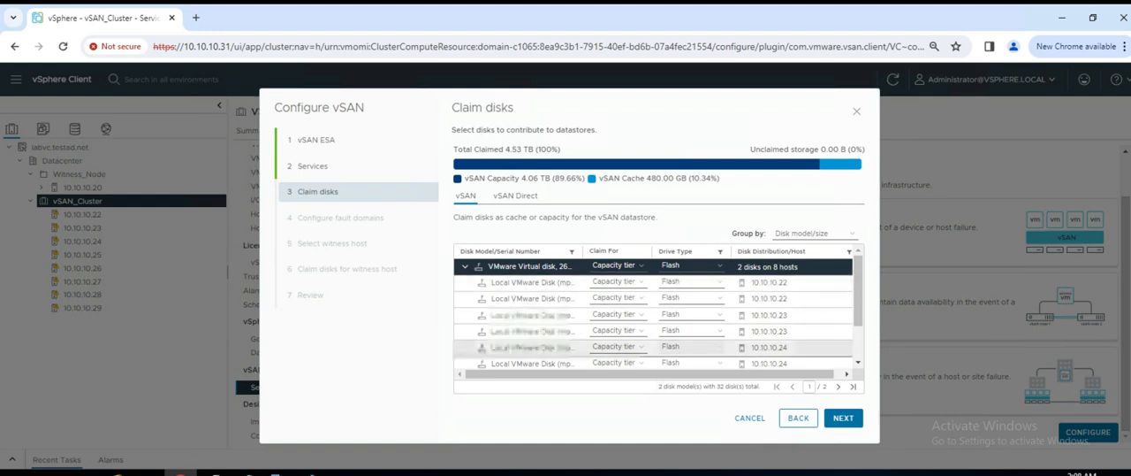
pyautogui.scroll(-3, 659, 310)
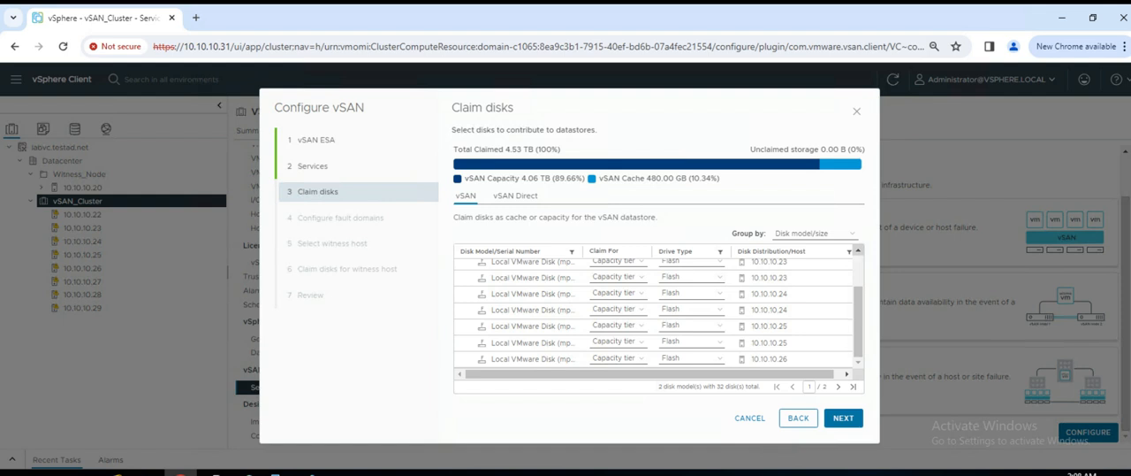
pyautogui.scroll(3, 659, 309)
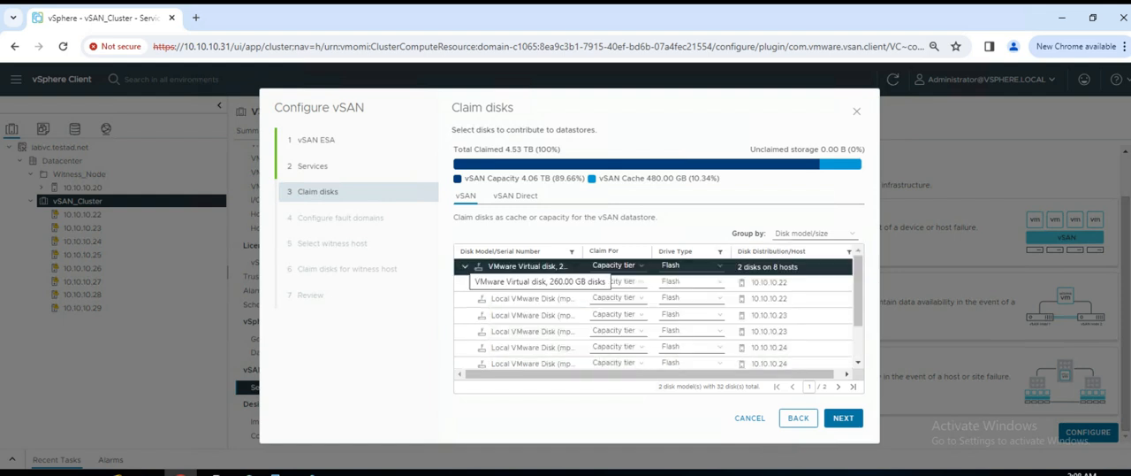
pyautogui.click(465, 266)
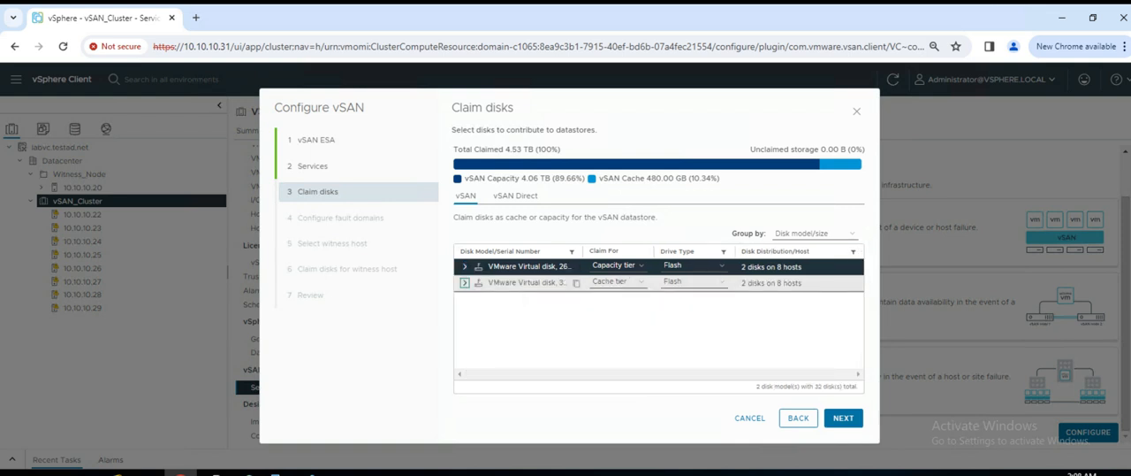
# - Examine the 30 GB cache-tier disks and the hosts they belong to
pyautogui.click(465, 283)
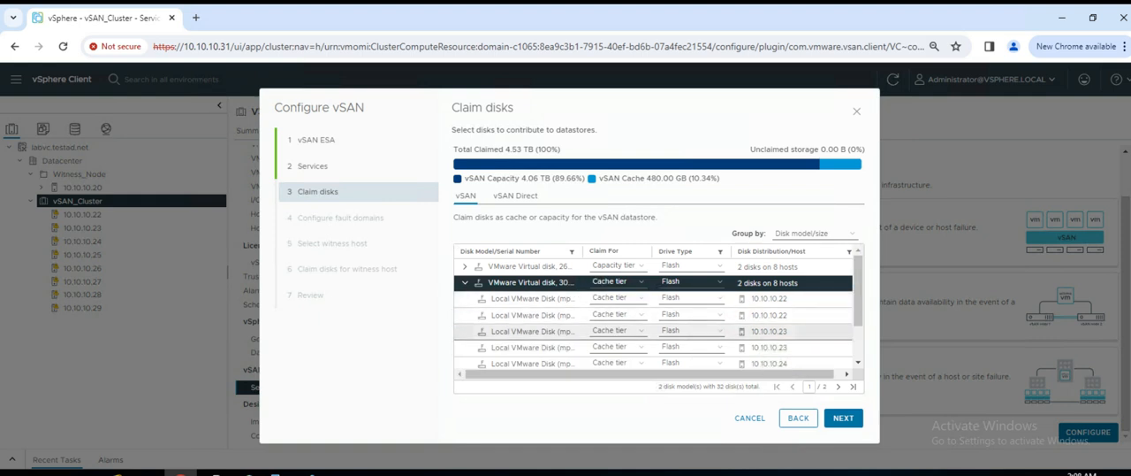
pyautogui.scroll(-1, 654, 314)
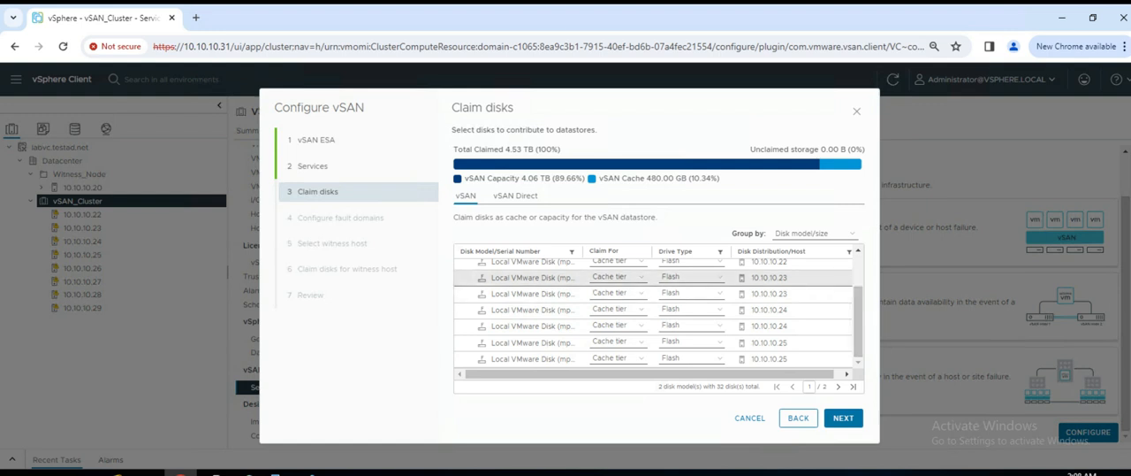
pyautogui.scroll(1, 654, 313)
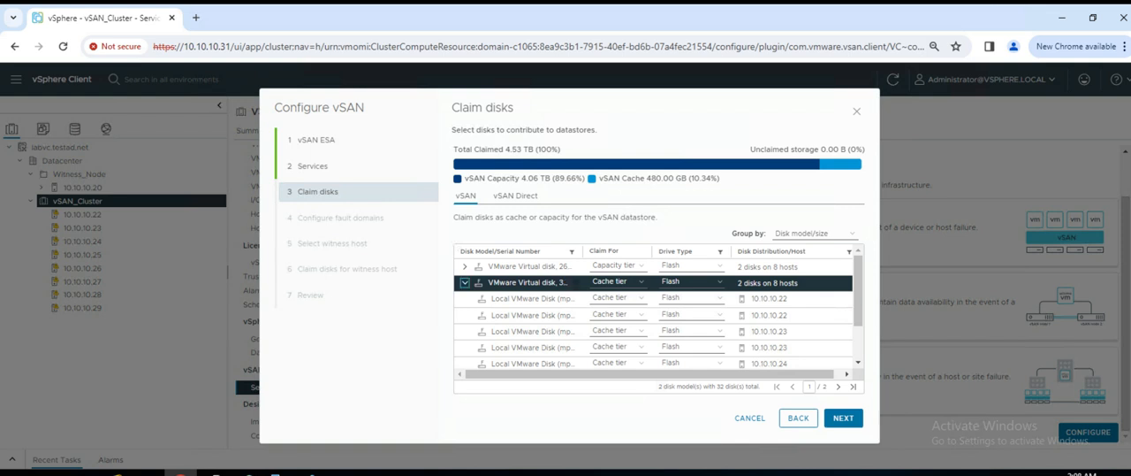
pyautogui.click(465, 282)
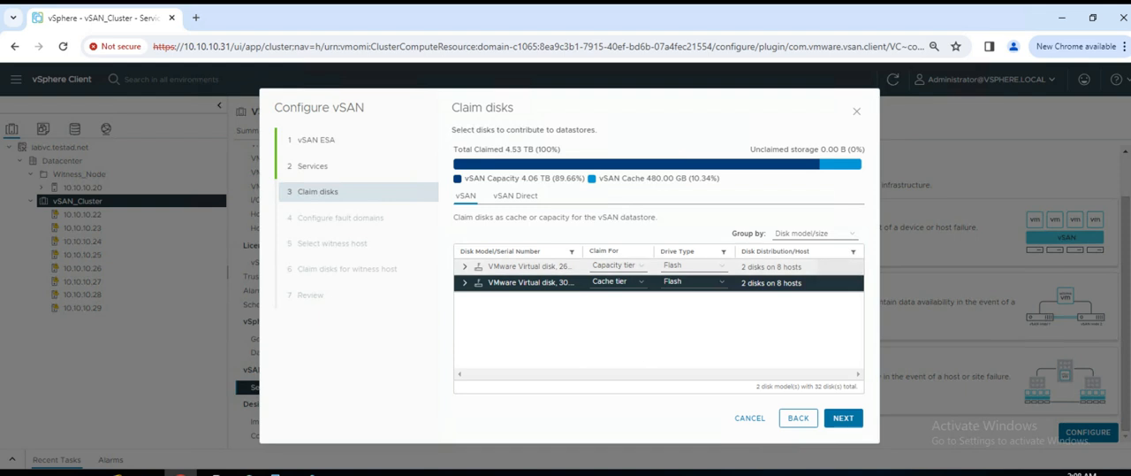
# - Group the vSAN disks for claiming by Host
pyautogui.click(815, 233)
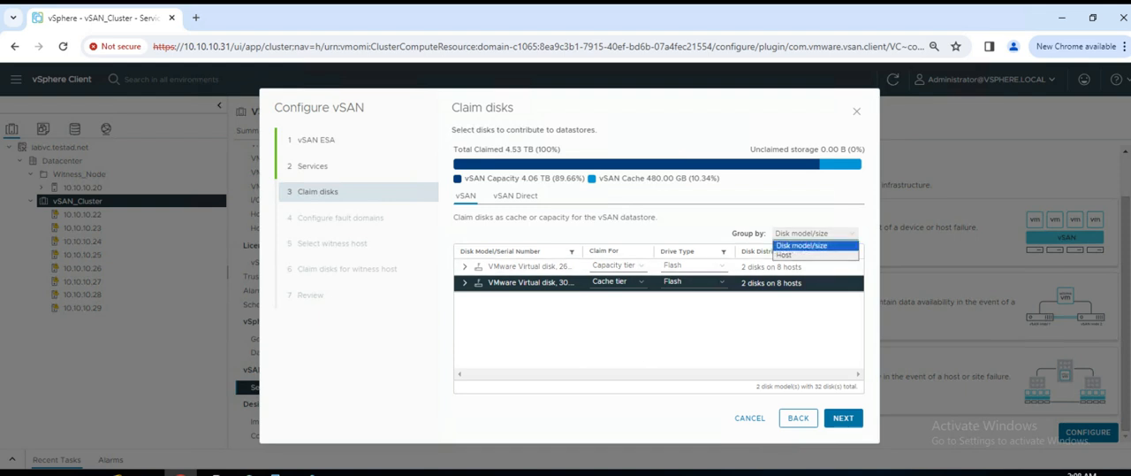
pyautogui.click(815, 254)
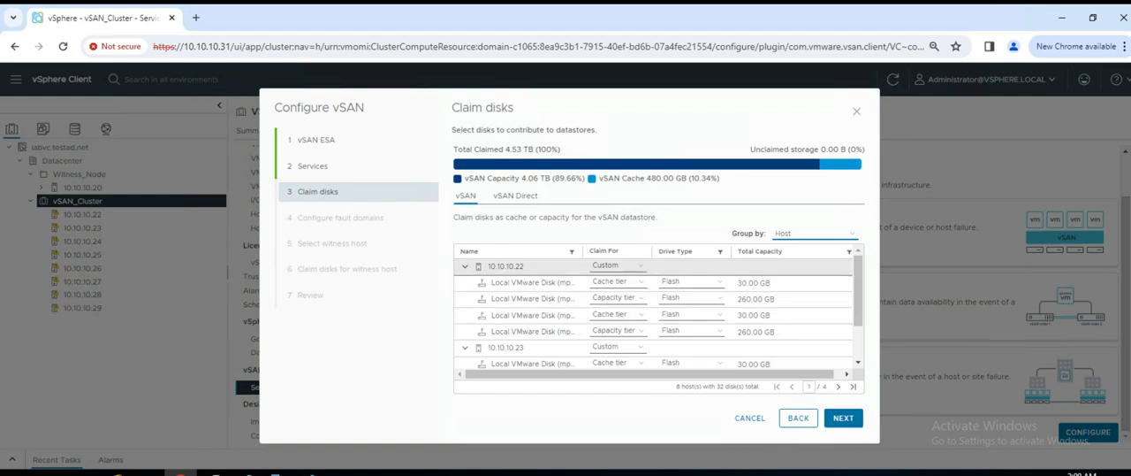
# - Examine the cache and capacity disks listed for each host from 10.10.10.22 to 10.10.10.29, collapsing each host's entry
pyautogui.click(465, 266)
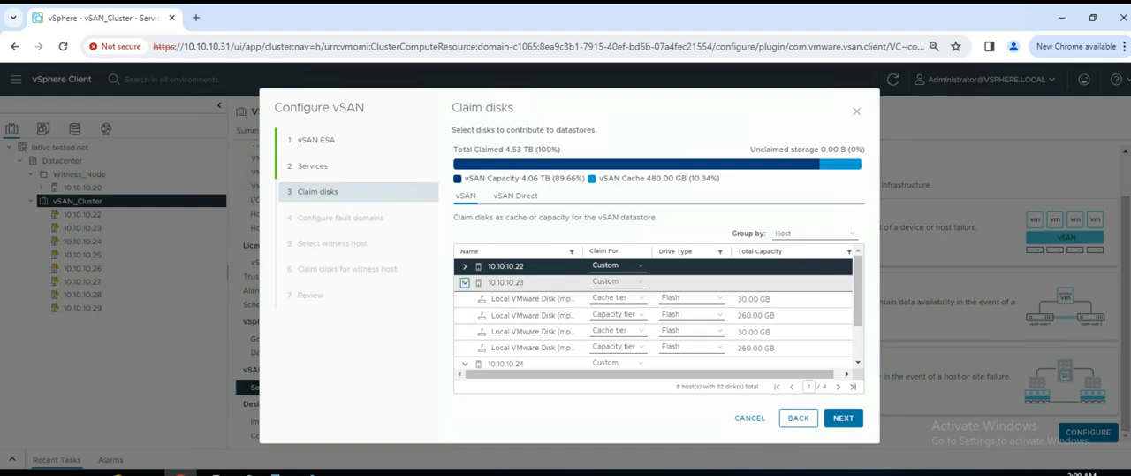
pyautogui.click(465, 282)
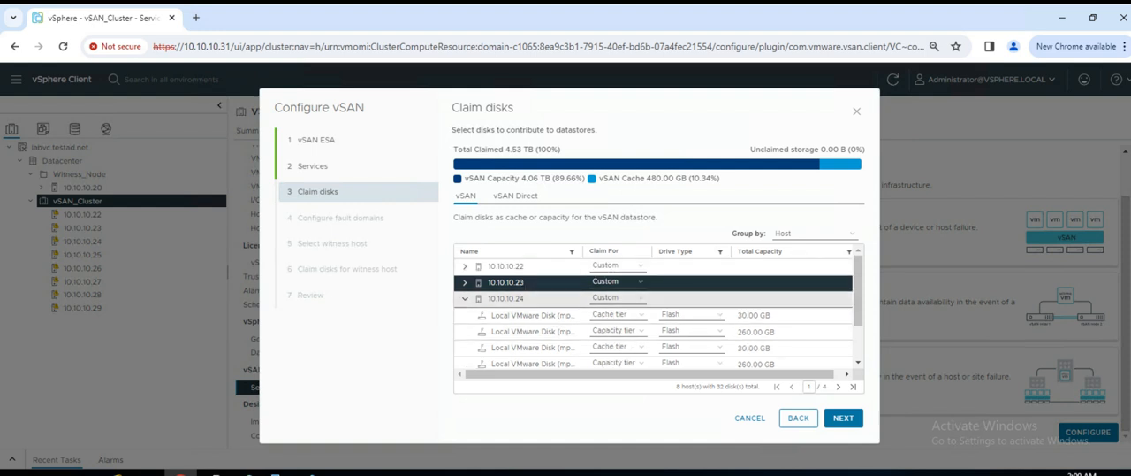
pyautogui.click(465, 299)
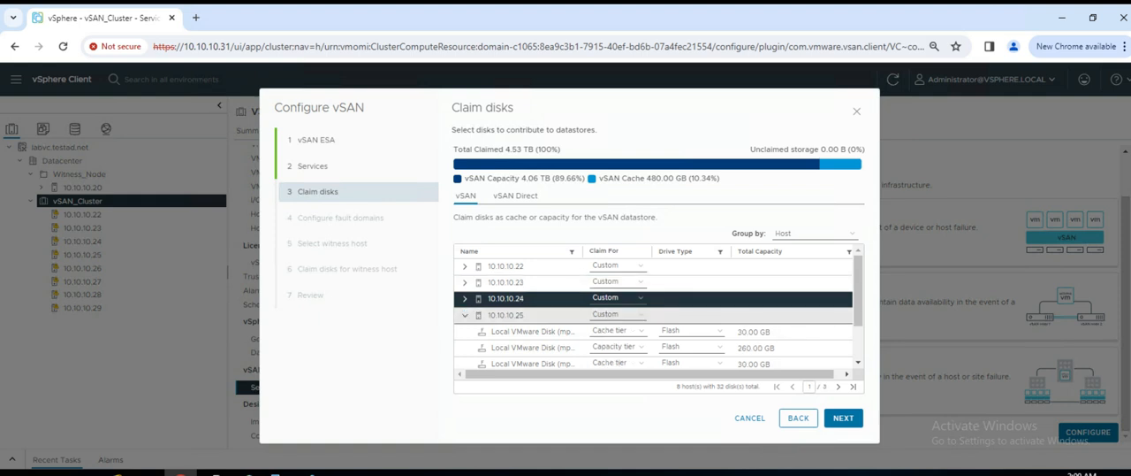
pyautogui.click(465, 315)
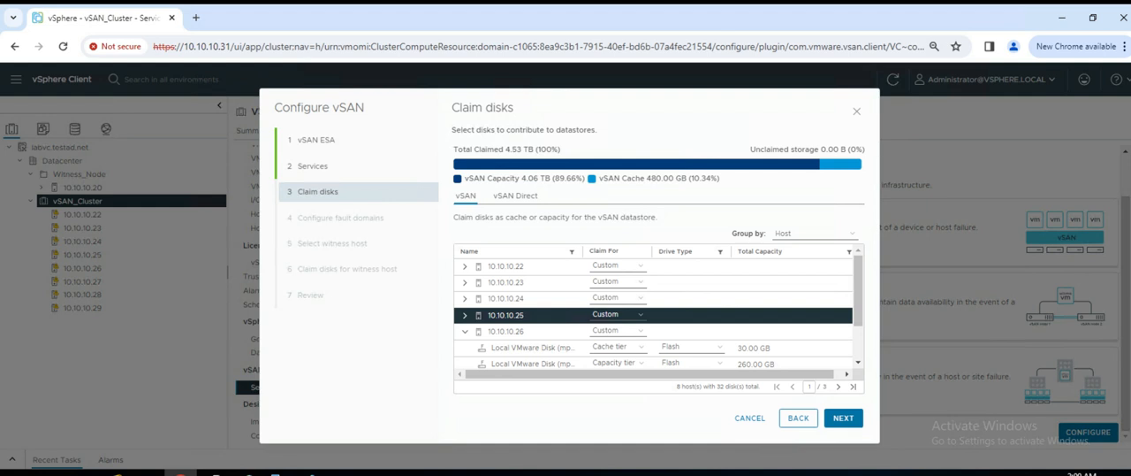
pyautogui.scroll(-1, 654, 314)
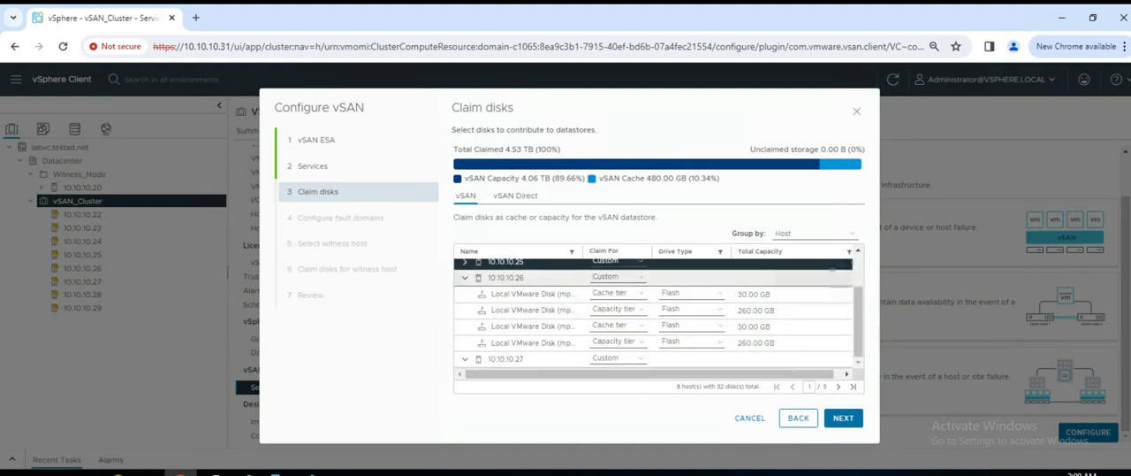
pyautogui.click(465, 278)
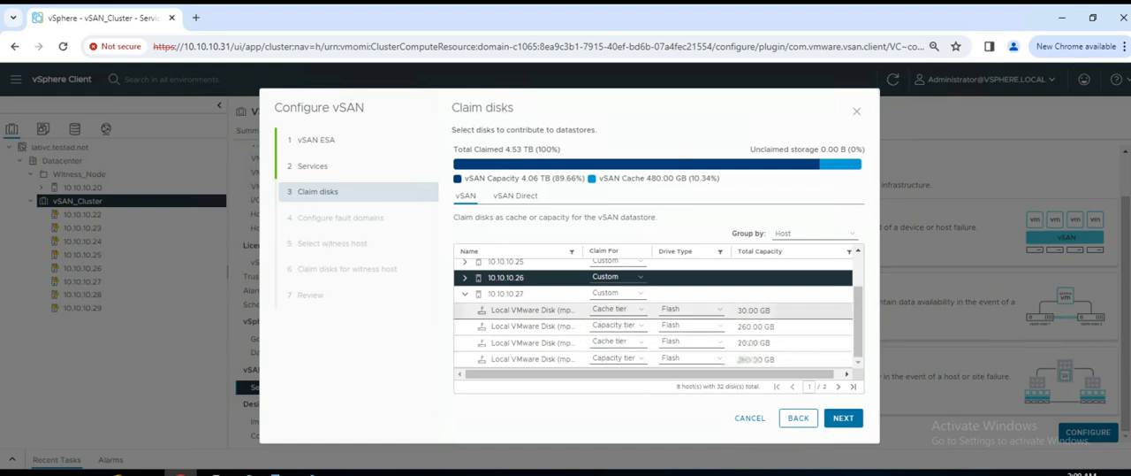
pyautogui.click(465, 294)
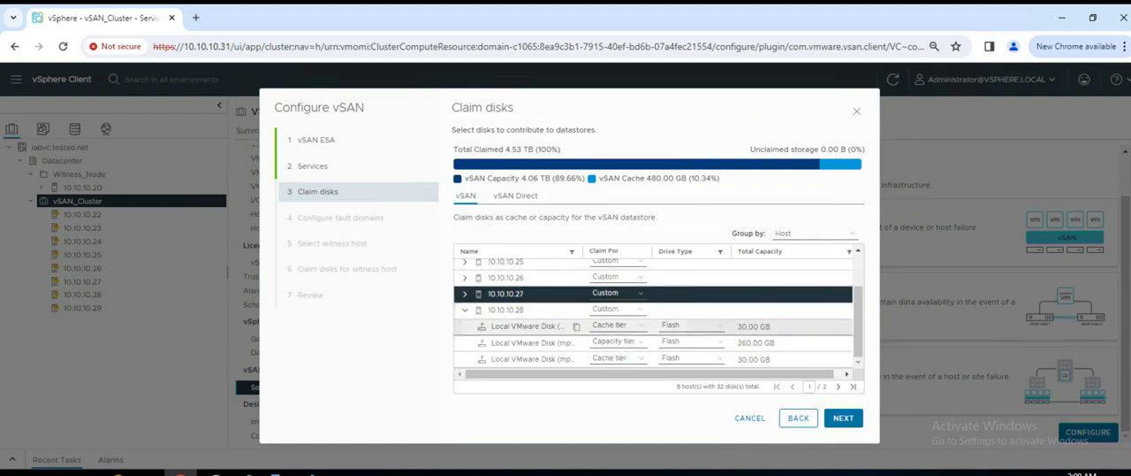
pyautogui.click(465, 310)
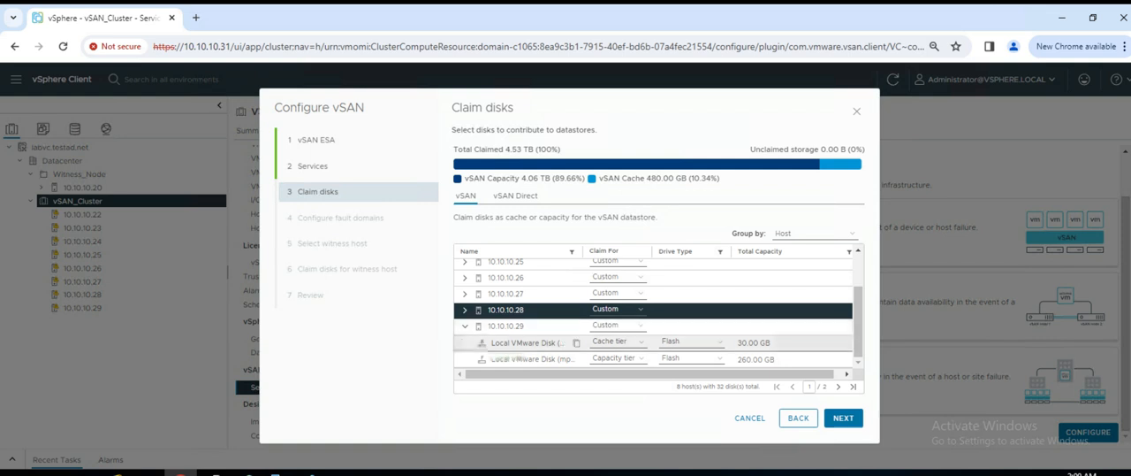
pyautogui.click(465, 326)
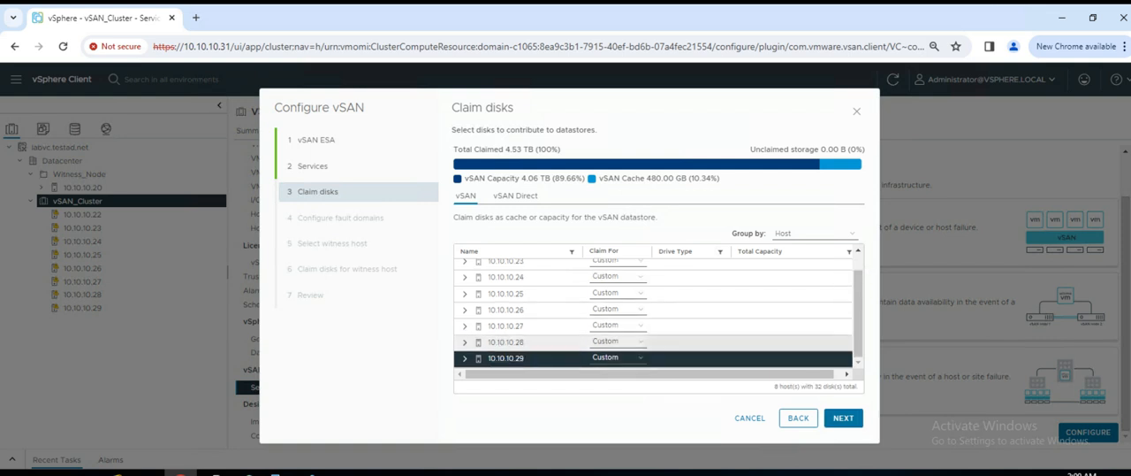
# - Group the vSAN disks by Disk model/size and proceed to the fault domain configuration
pyautogui.click(814, 233)
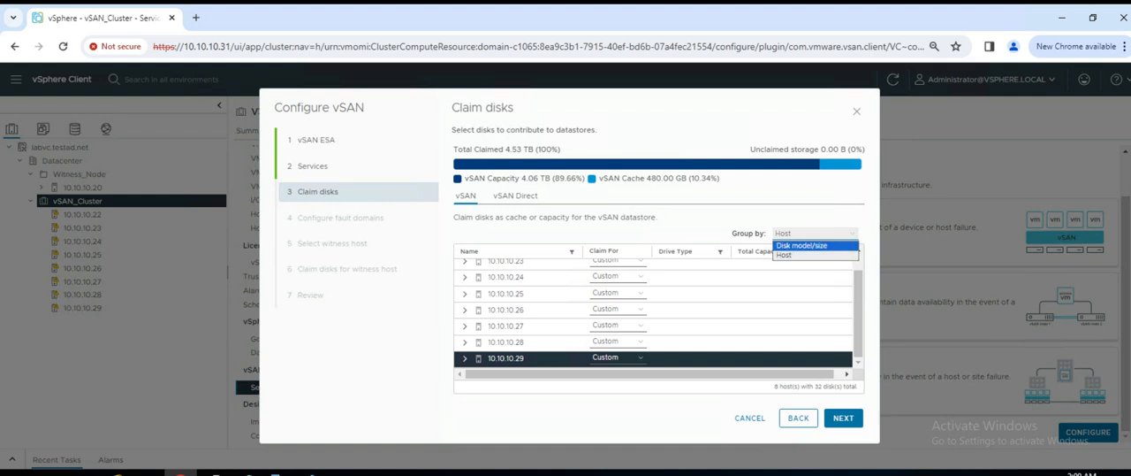
pyautogui.click(814, 233)
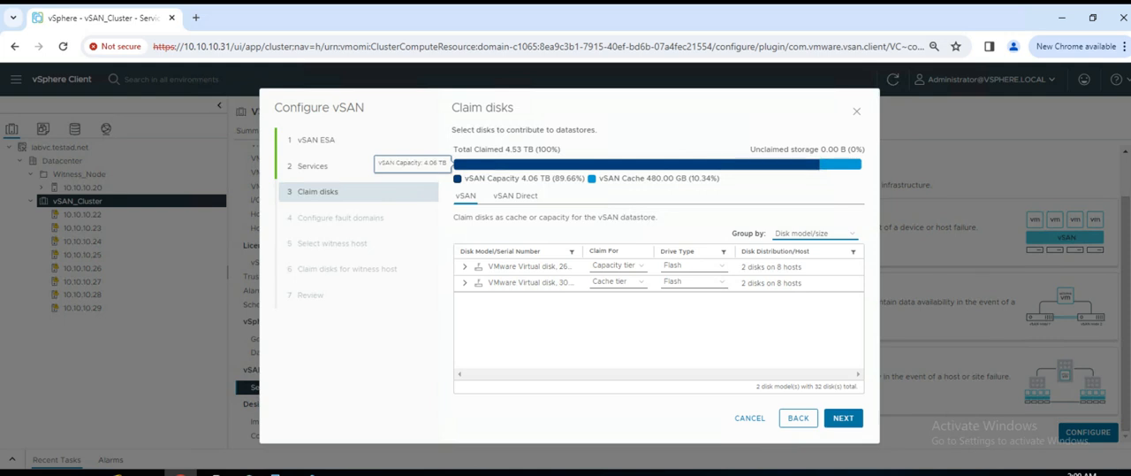
pyautogui.moveTo(637, 164)
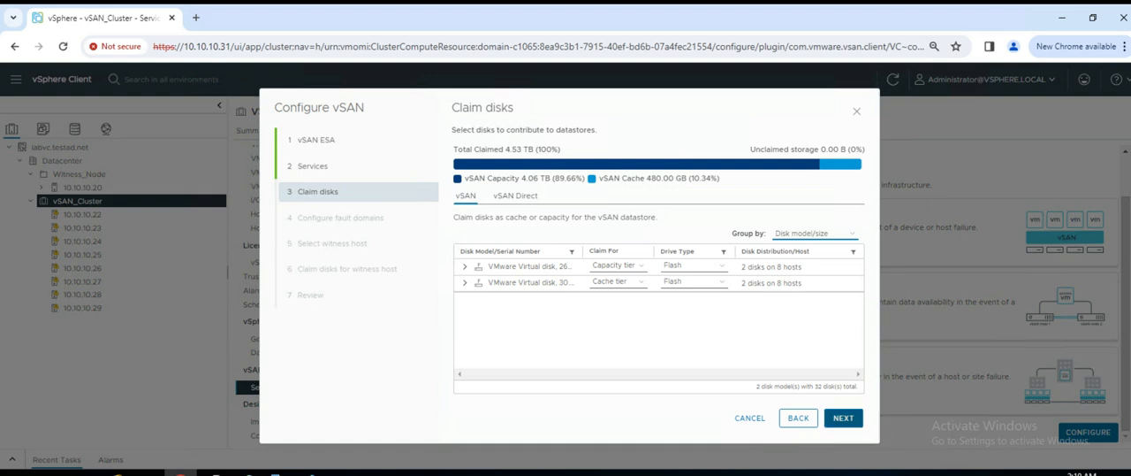
pyautogui.click(844, 418)
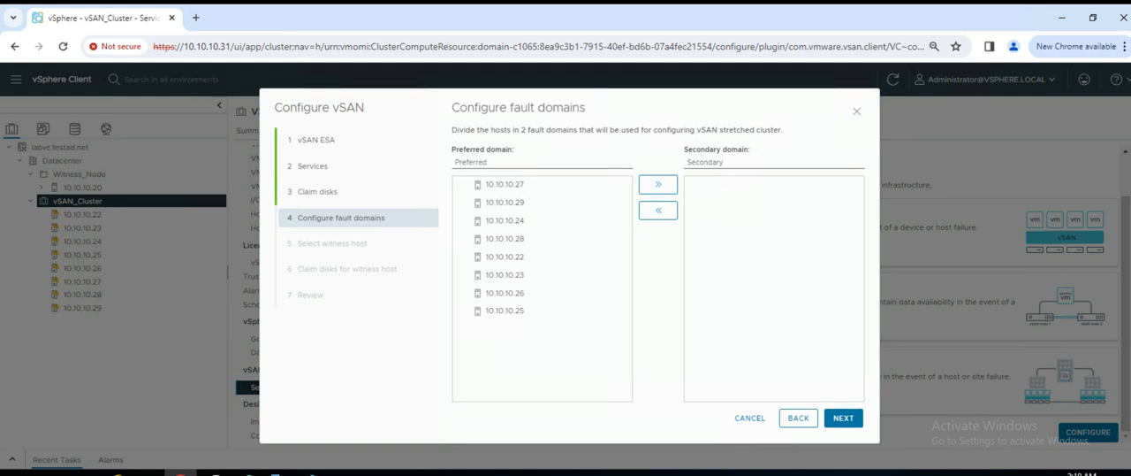
# - Move hosts 10.10.10.26, 10.10.10.27, 10.10.10.28 and 10.10.10.29 from the preferred to the secondary fault domain
pyautogui.doubleClick(471, 162)
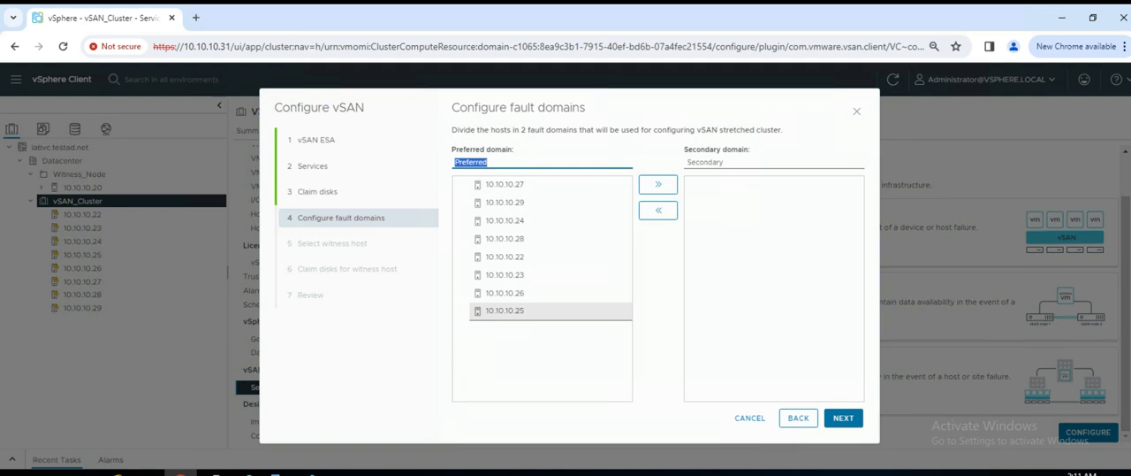
pyautogui.click(531, 292)
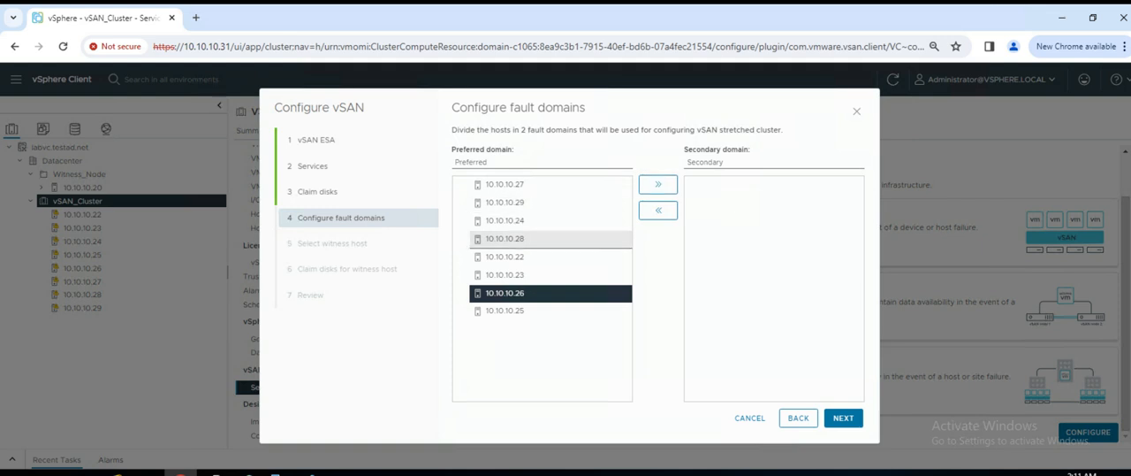
pyautogui.click(658, 183)
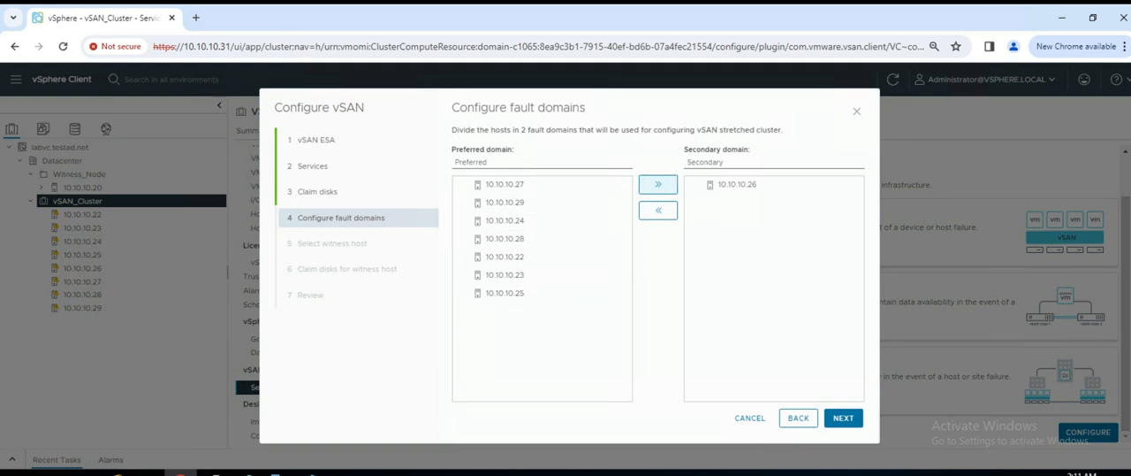
pyautogui.click(504, 184)
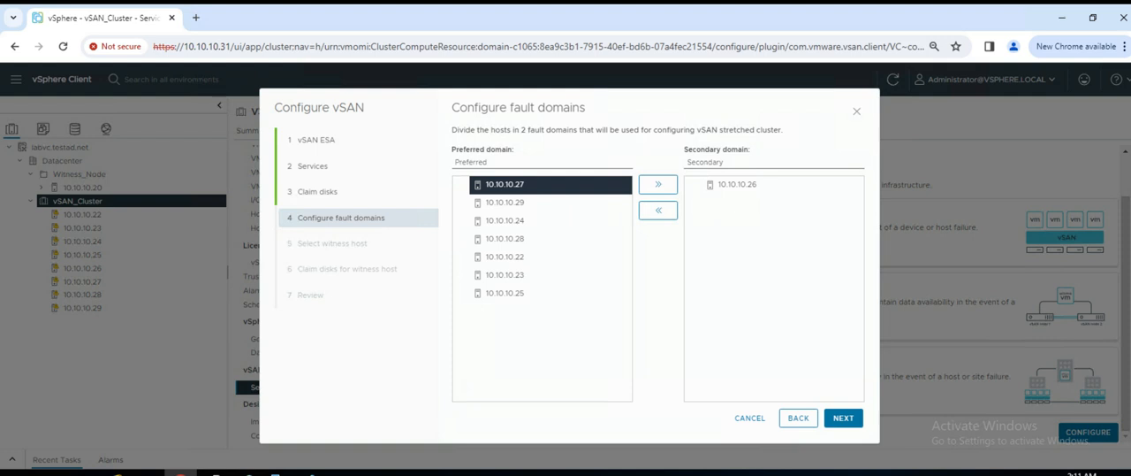
pyautogui.click(657, 184)
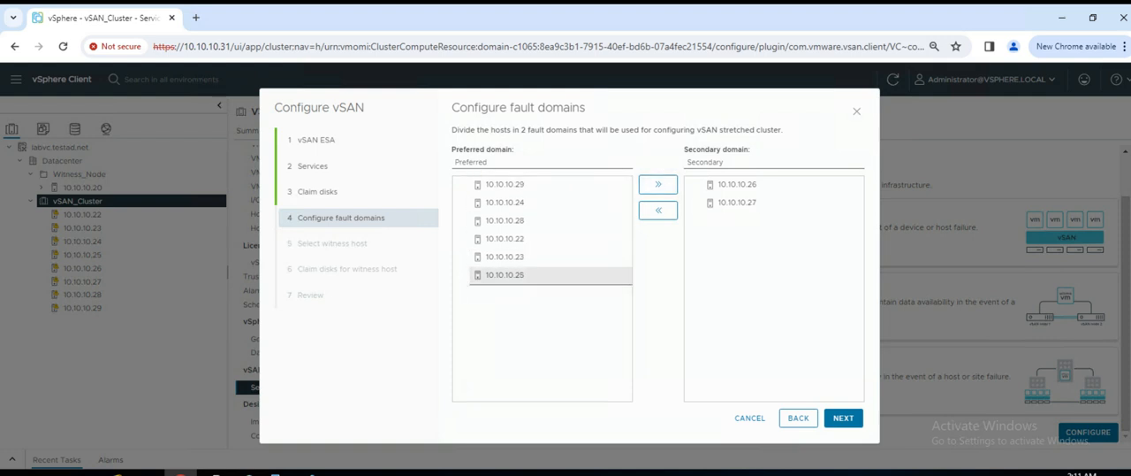
pyautogui.click(505, 220)
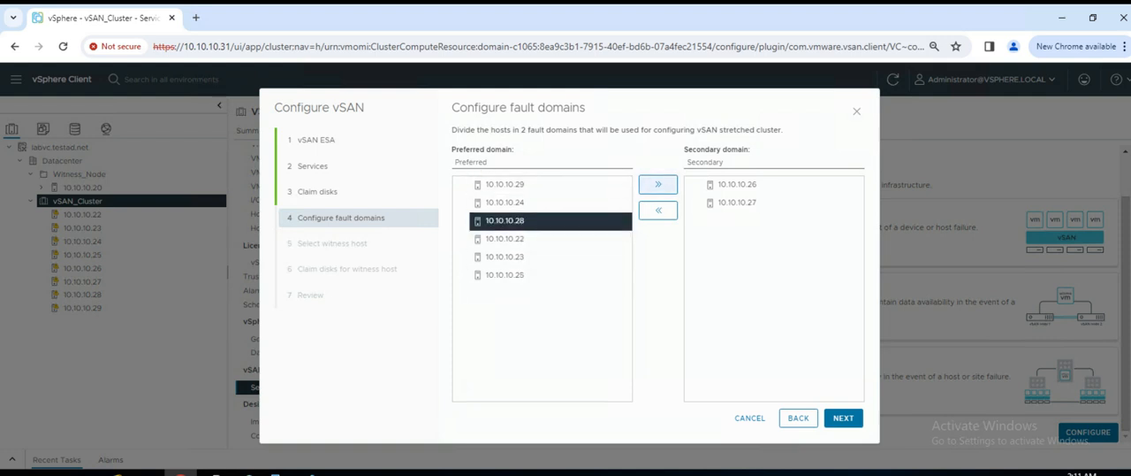
pyautogui.click(658, 184)
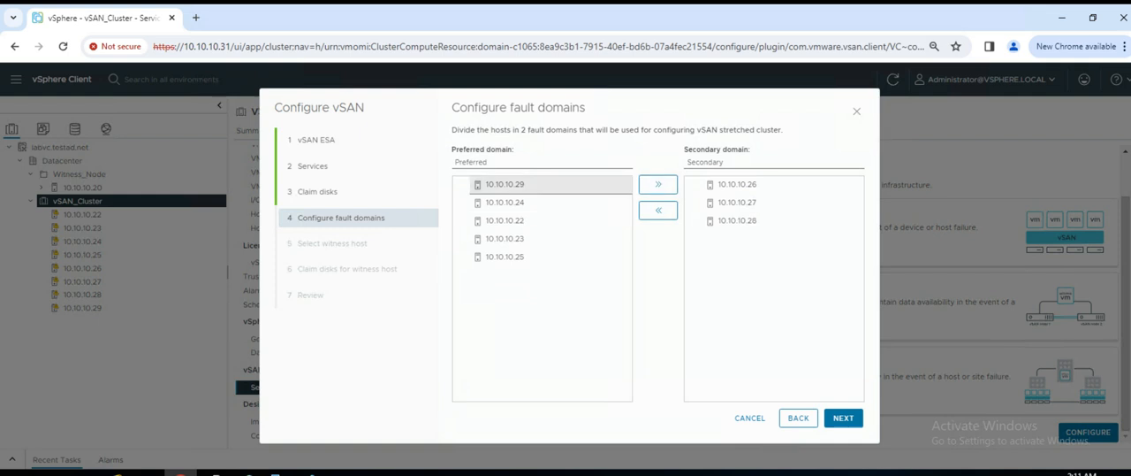
pyautogui.click(505, 184)
pyautogui.click(658, 184)
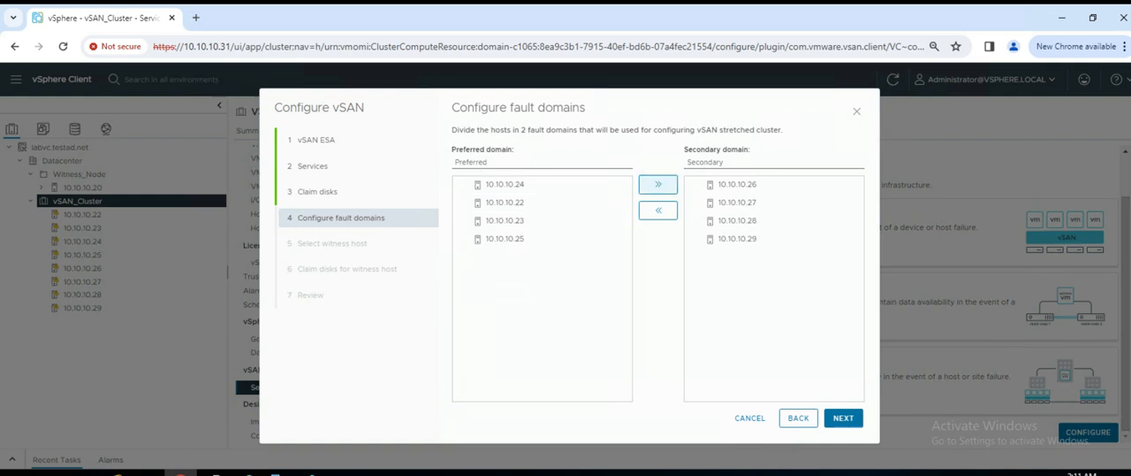
# - Name the preferred fault domain Banalore and the secondary fault domain Mumbai
pyautogui.click(488, 162)
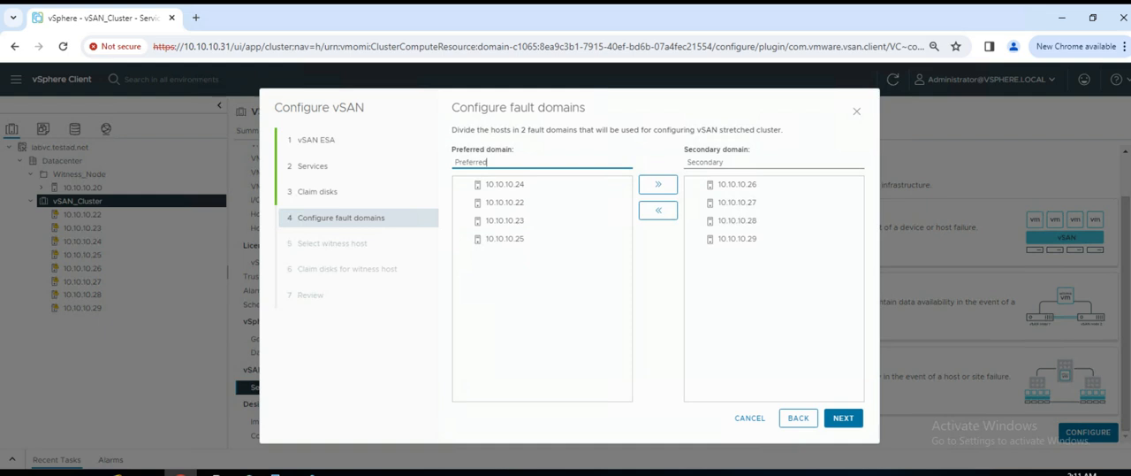
pyautogui.hotkey('ctrl', 'a')
pyautogui.write('Bana')
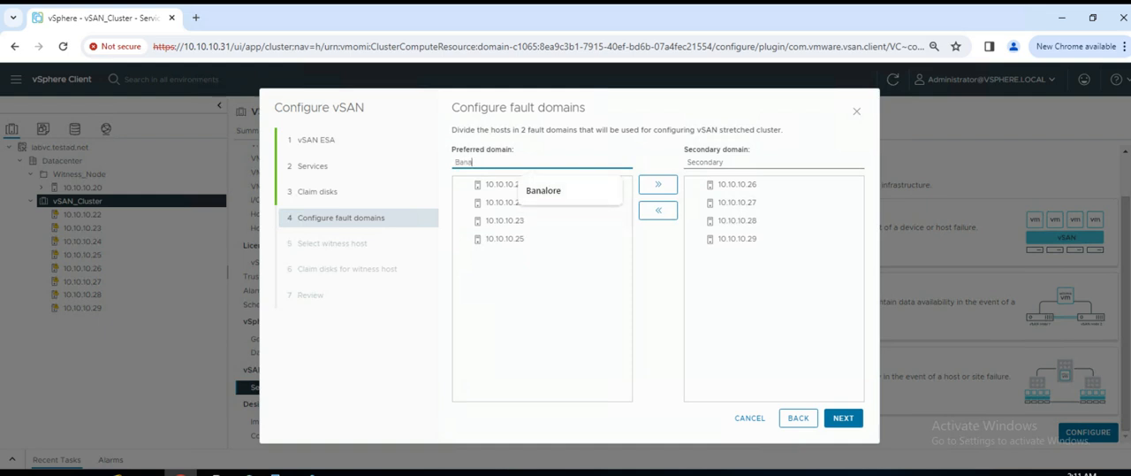
pyautogui.press('Down')
pyautogui.press('Return')
pyautogui.click(714, 163)
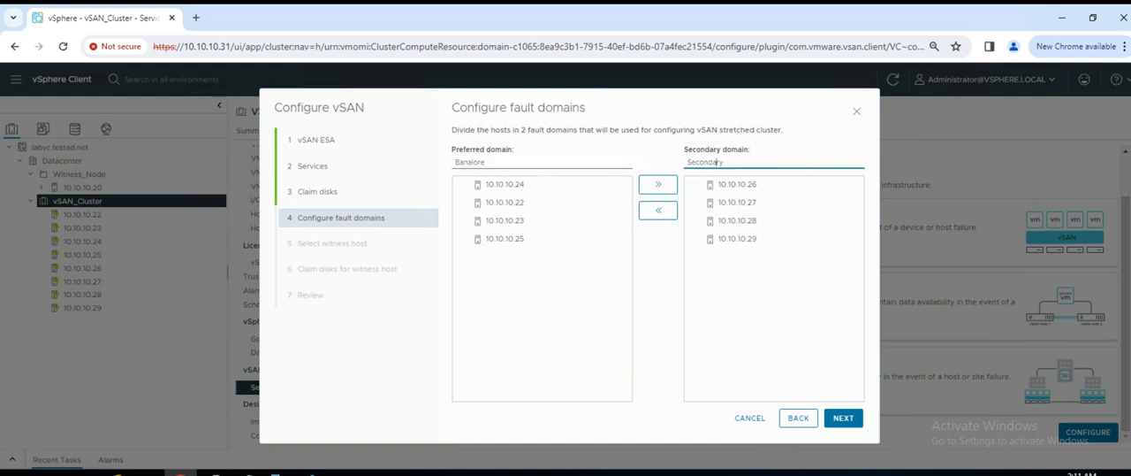
pyautogui.hotkey('ctrl', 'a')
pyautogui.write('Mu')
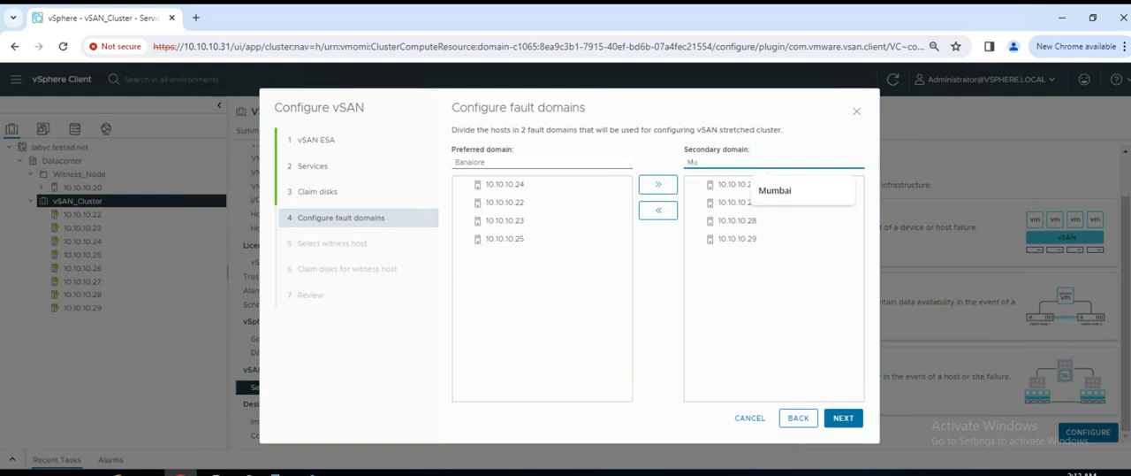
pyautogui.click(775, 190)
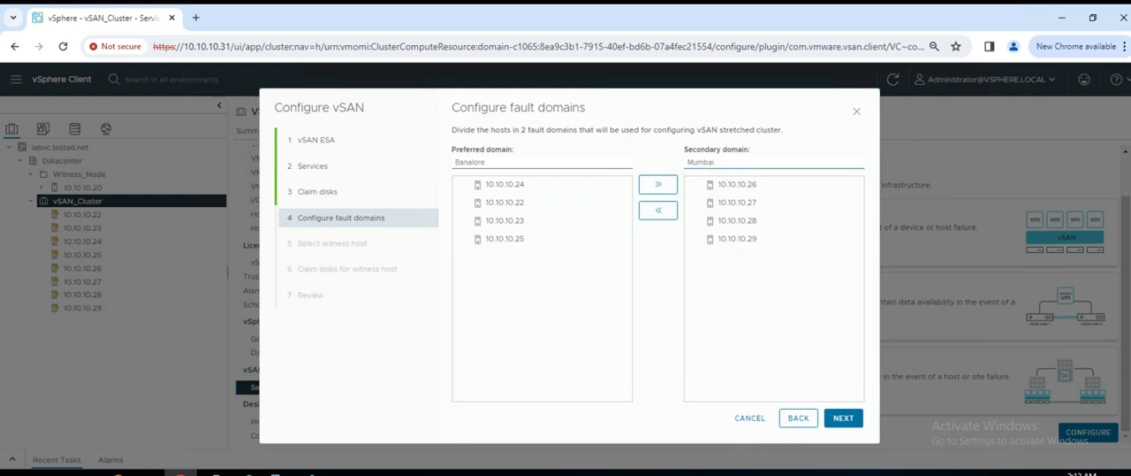
# - Correct the preferred fault domain's name to Bangalore and proceed to the witness host selection
pyautogui.press('BackSpace')
pyautogui.press('BackSpace')
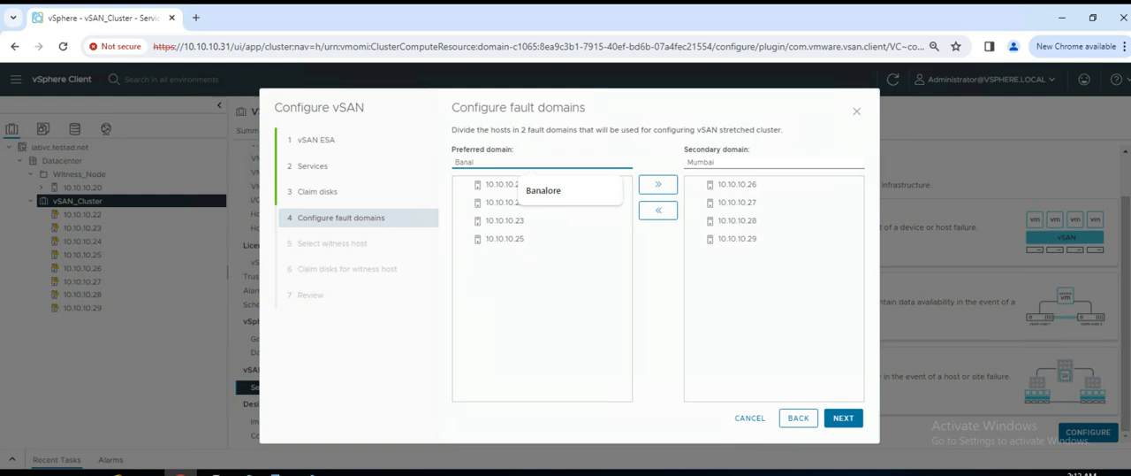
pyautogui.press('BackSpace')
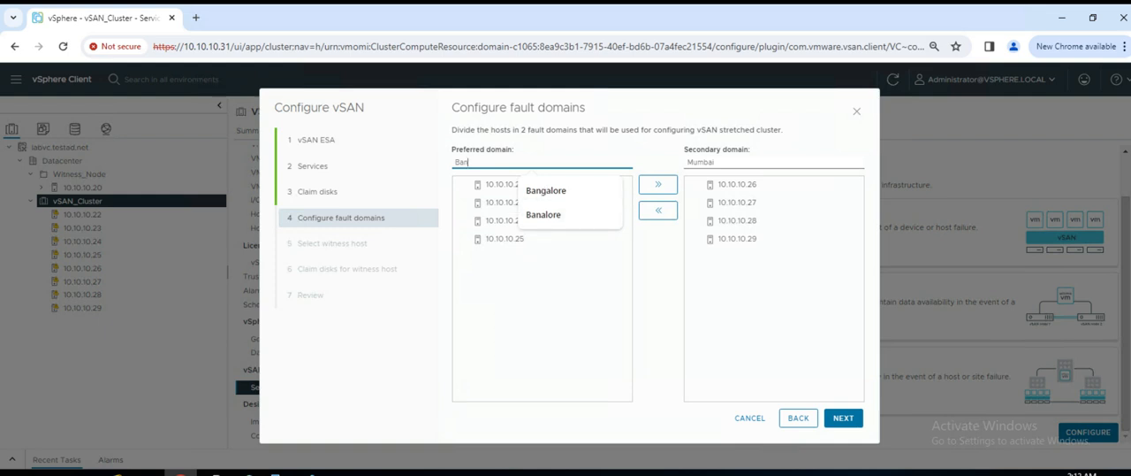
pyautogui.click(548, 189)
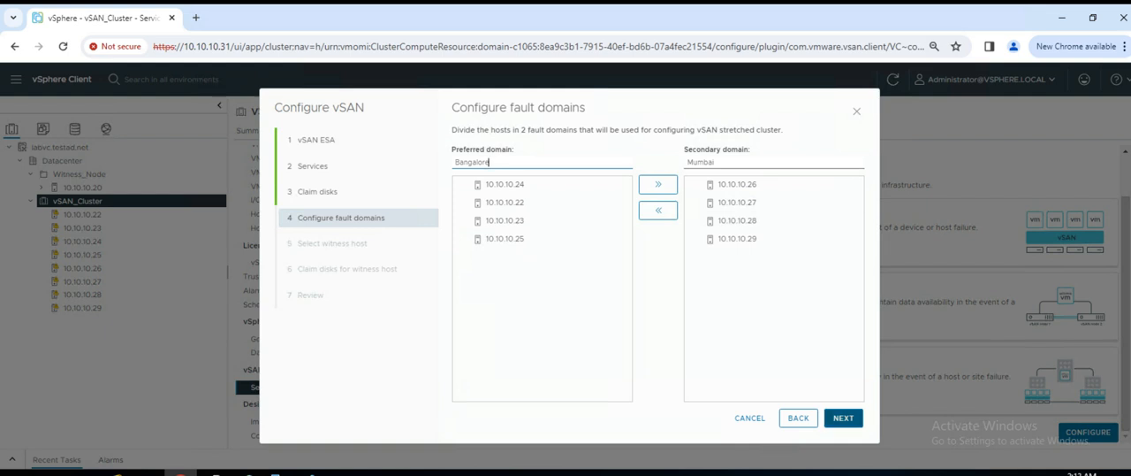
pyautogui.click(844, 418)
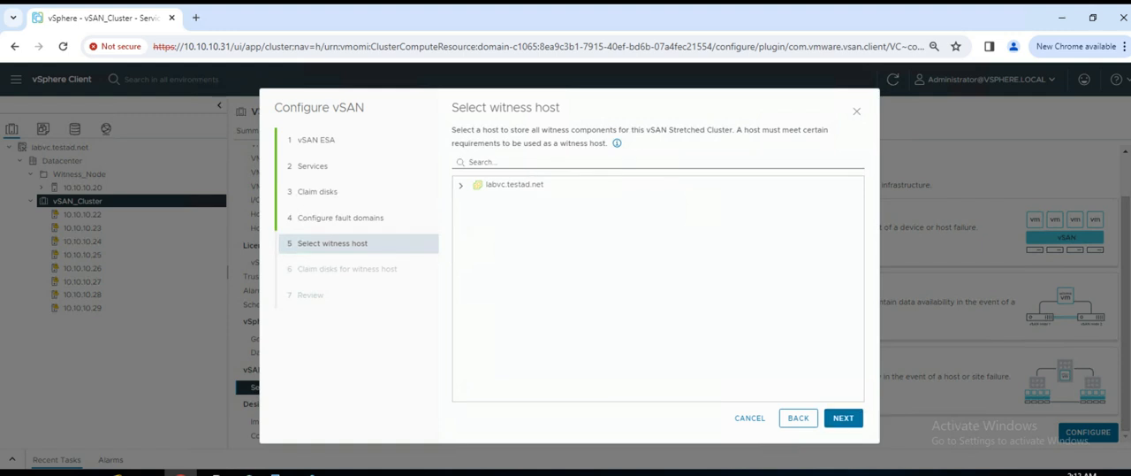
# - Select host 10.10.10.20 in the Witness_Node folder as the witness host and proceed to claiming its disks
pyautogui.click(460, 185)
pyautogui.click(474, 204)
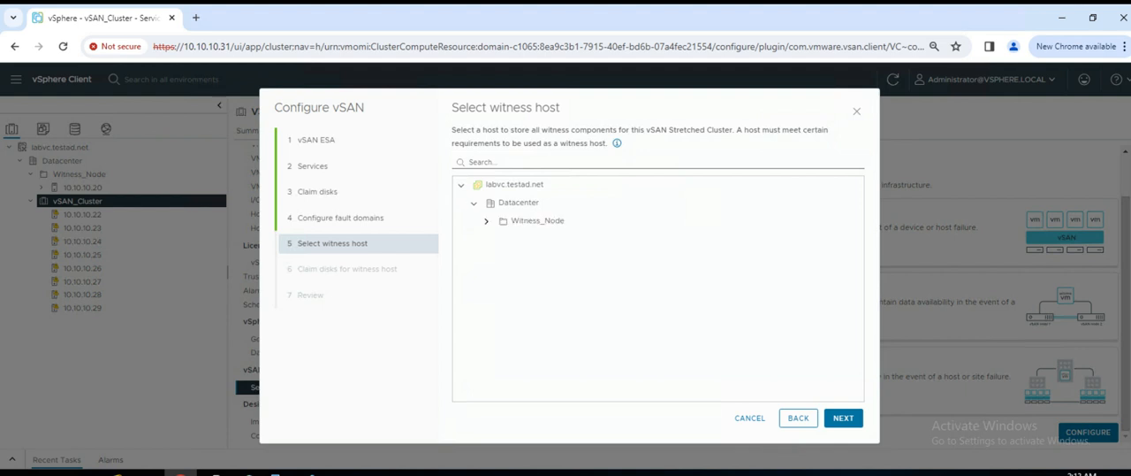
pyautogui.click(486, 221)
pyautogui.click(542, 238)
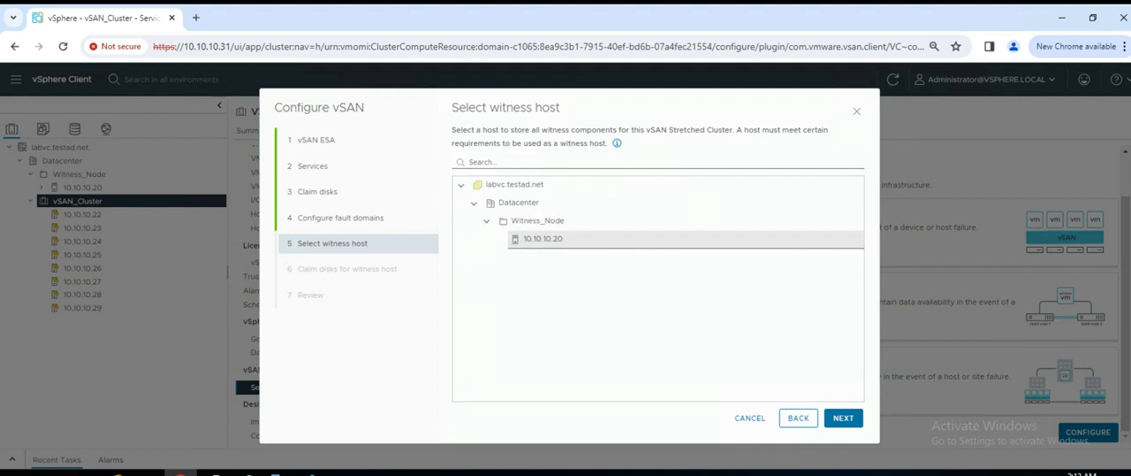
pyautogui.click(542, 239)
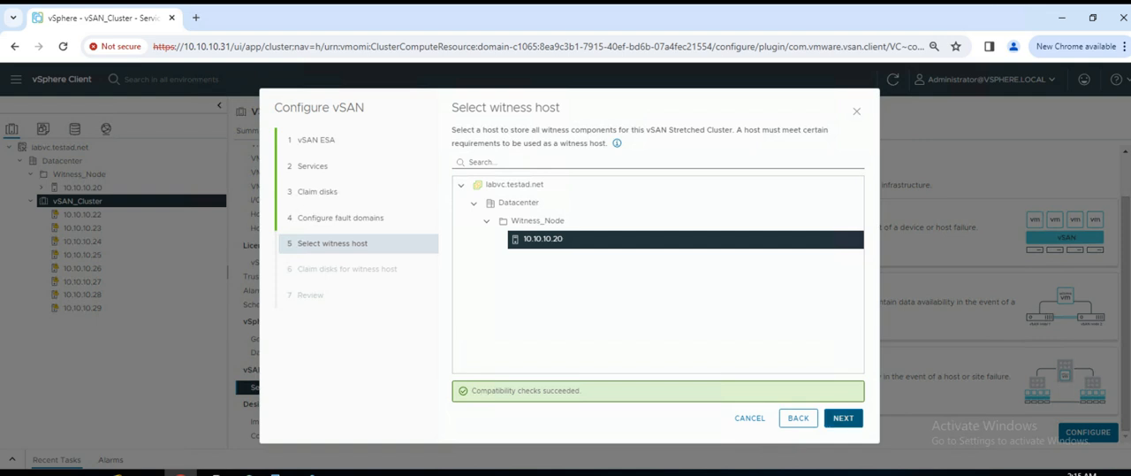
pyautogui.click(844, 417)
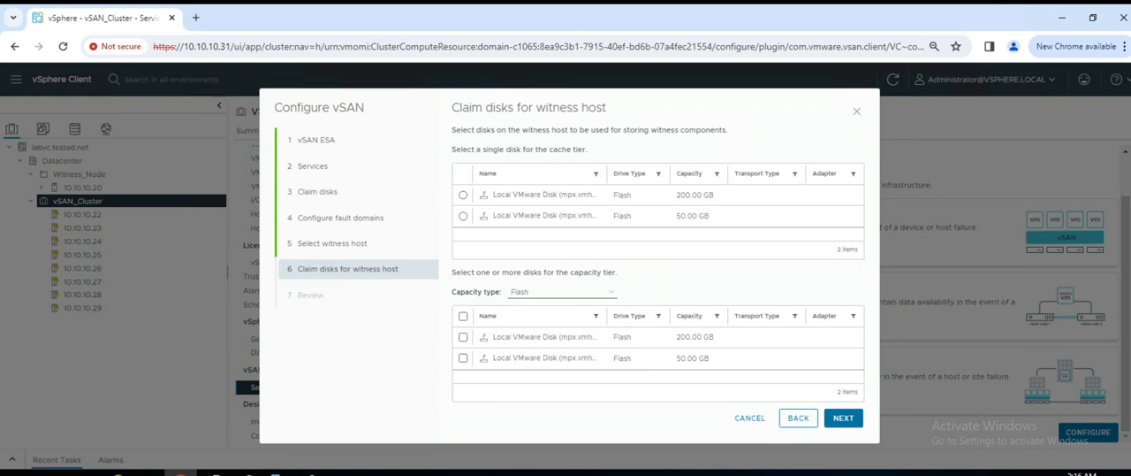
# - Claim the witness host's 50 GB disk for cache and 200 GB disk for capacity, and finish the vSAN configuration
pyautogui.click(463, 216)
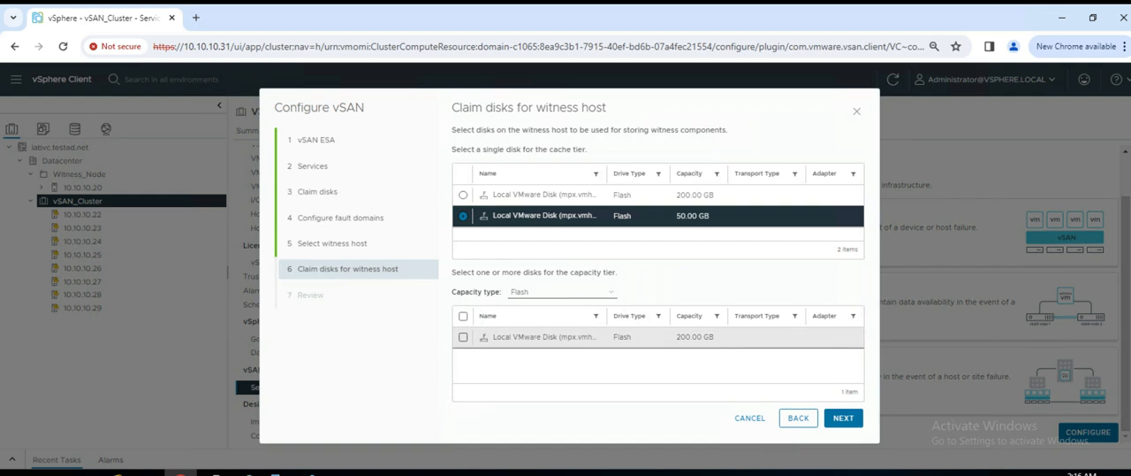
pyautogui.click(463, 337)
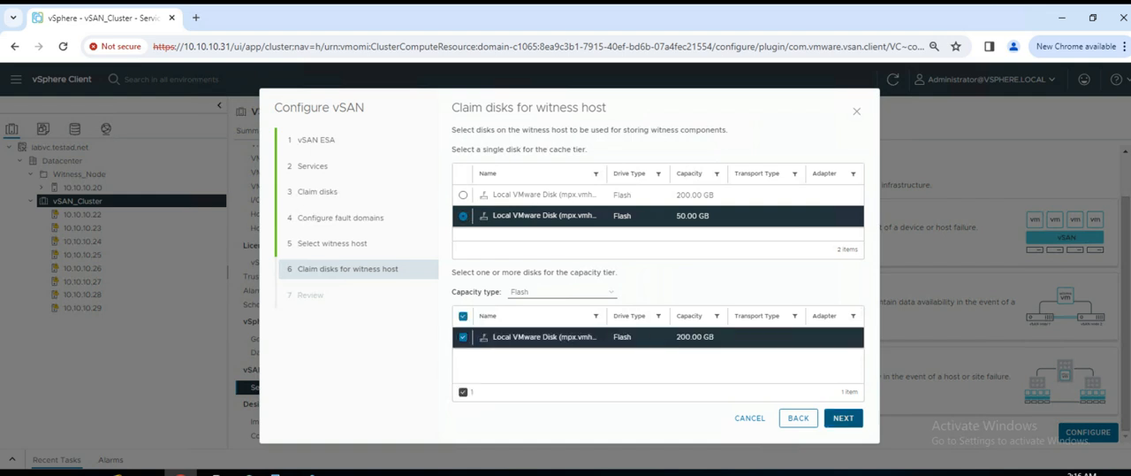
pyautogui.click(843, 417)
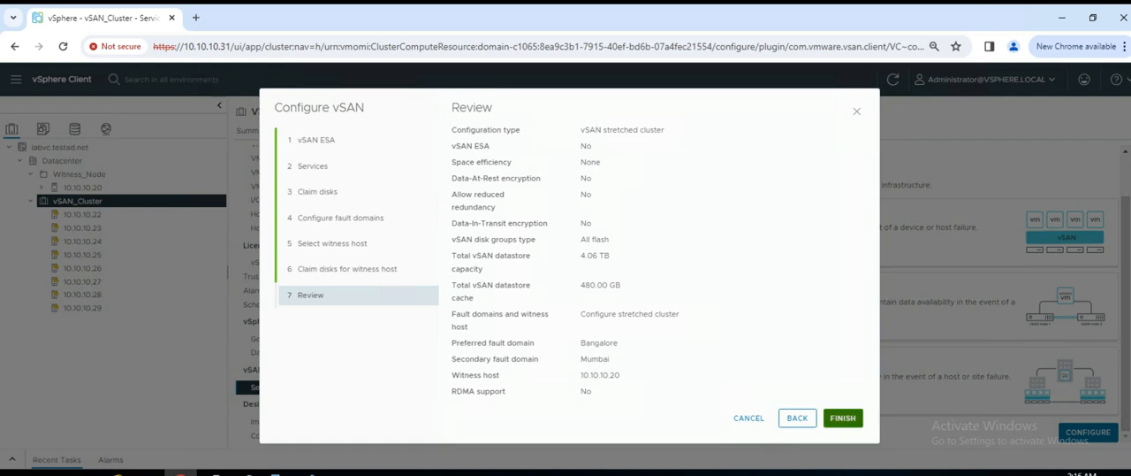
pyautogui.click(842, 417)
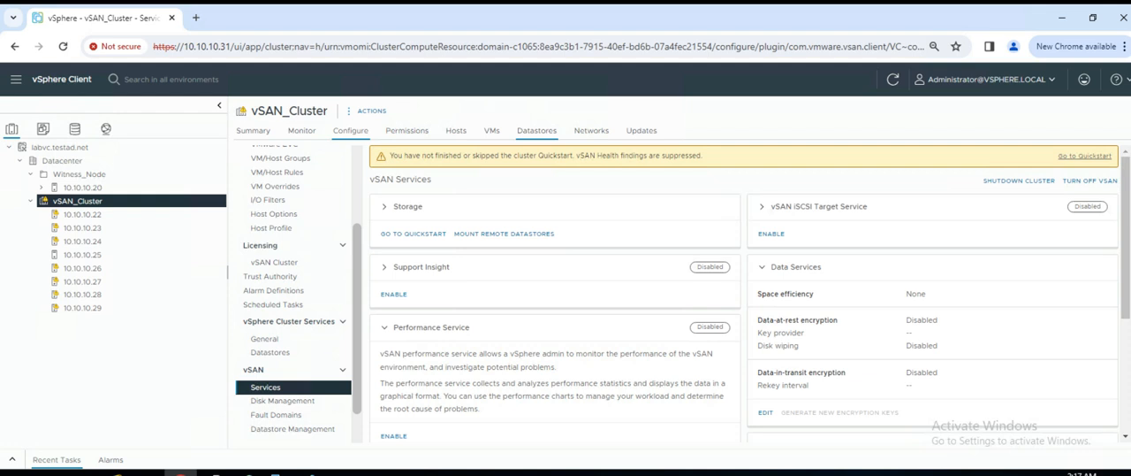
# - Check vSAN_Cluster's datastores, the progress of its recent tasks, and the cluster summary
pyautogui.click(537, 130)
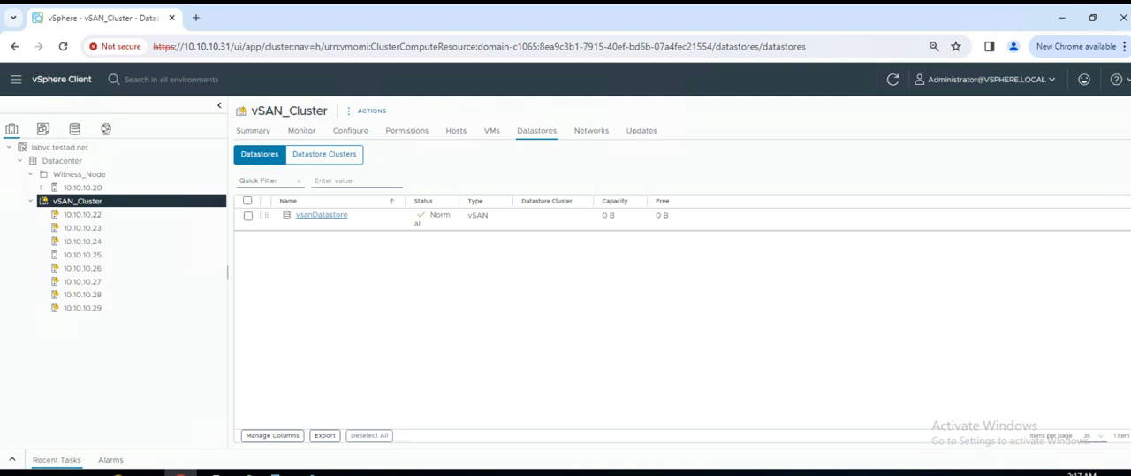
pyautogui.click(57, 459)
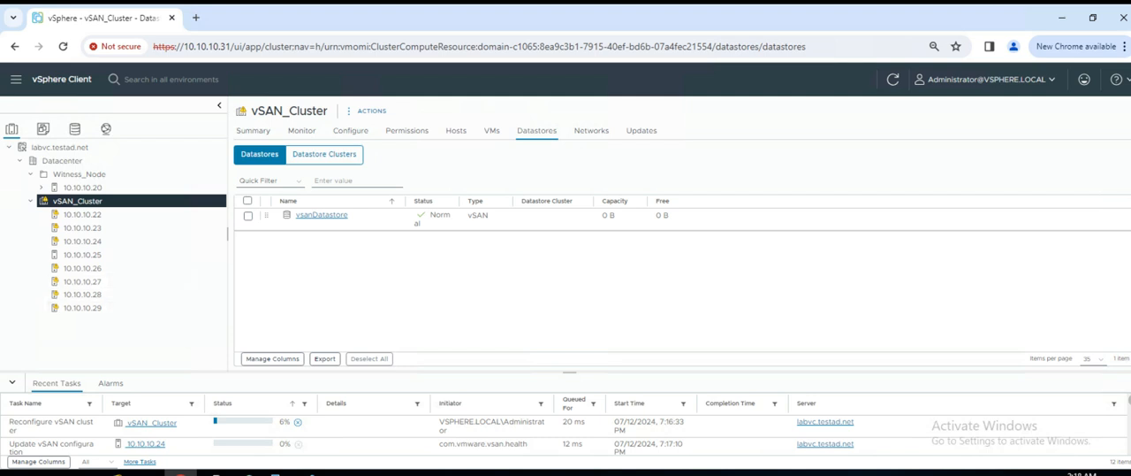
pyautogui.click(13, 383)
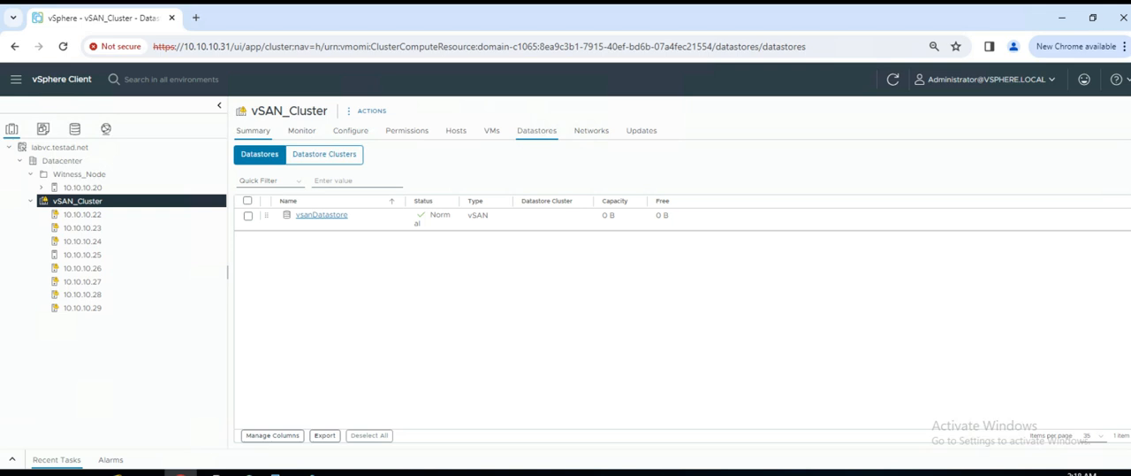
pyautogui.click(253, 130)
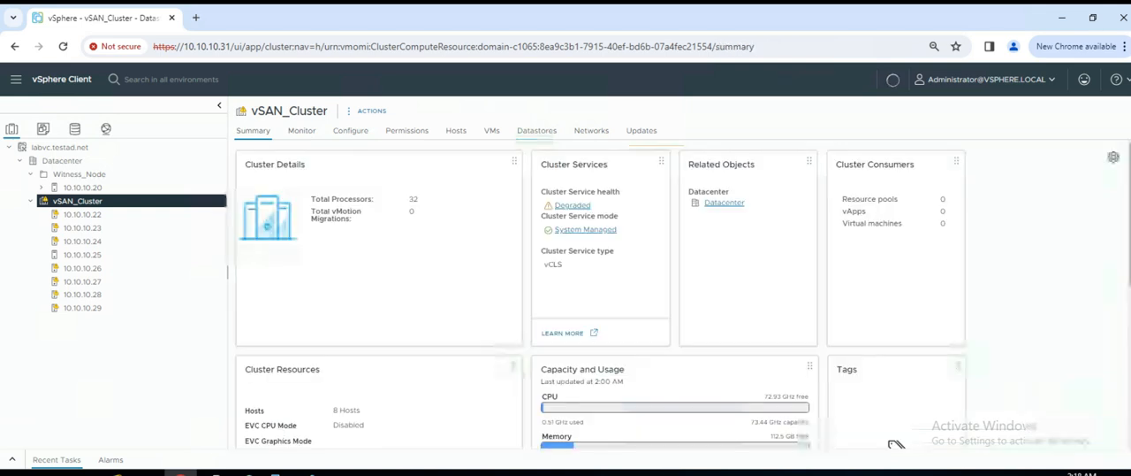